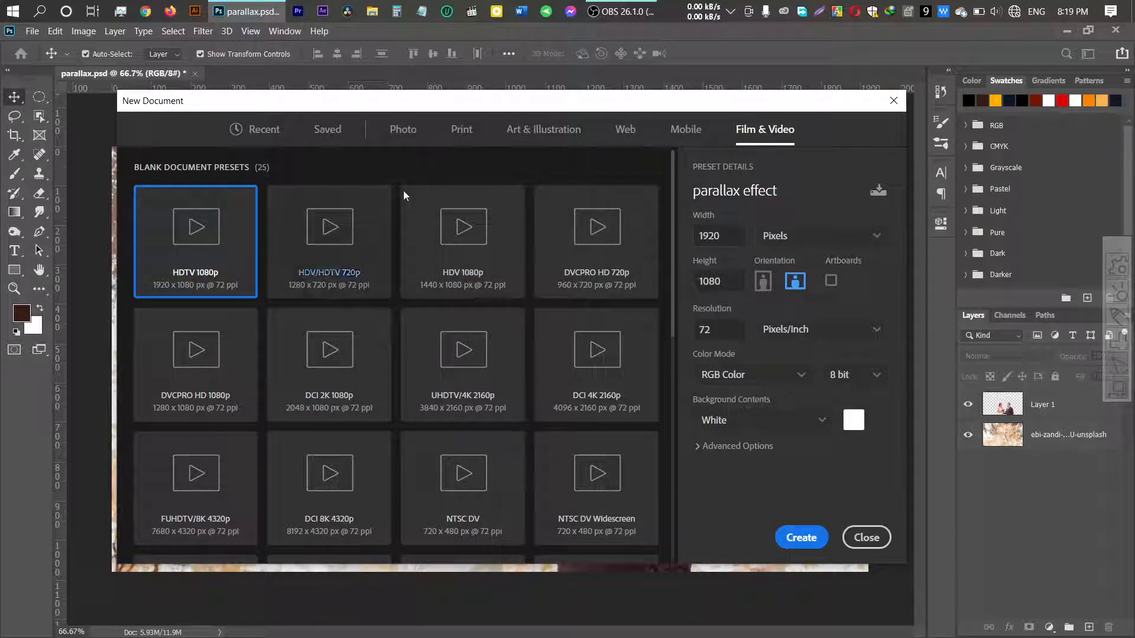
# Create a new document named "parallax effect" from the HDTV 1080p preset, 1920 x 1080 px at 72 pixels/inch.
pyautogui.press('Tab')
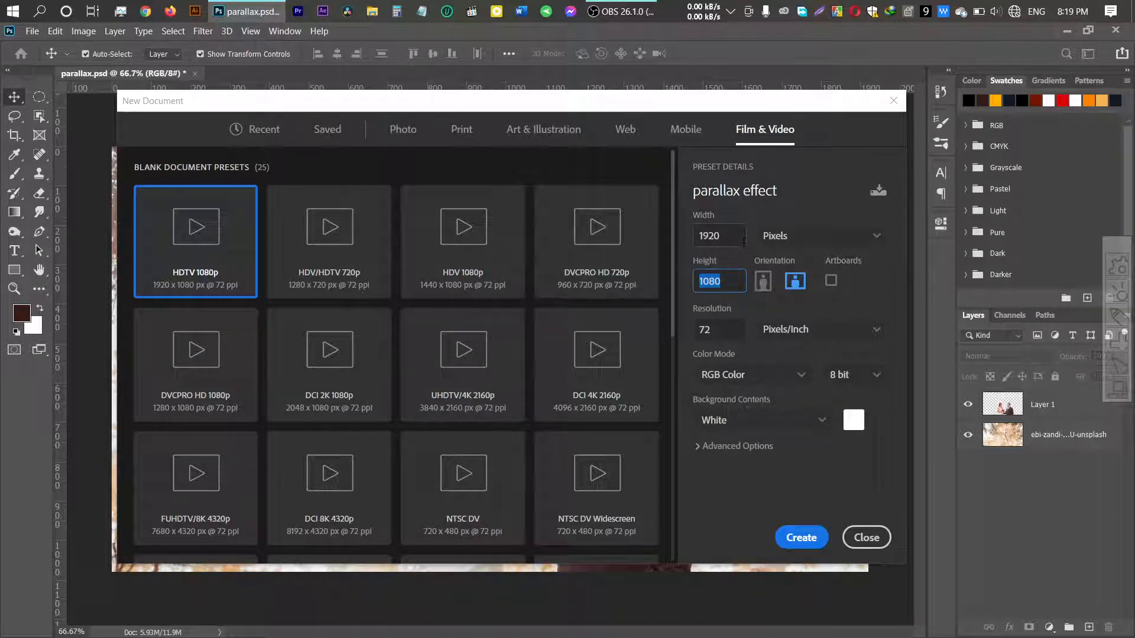
pyautogui.click(798, 537)
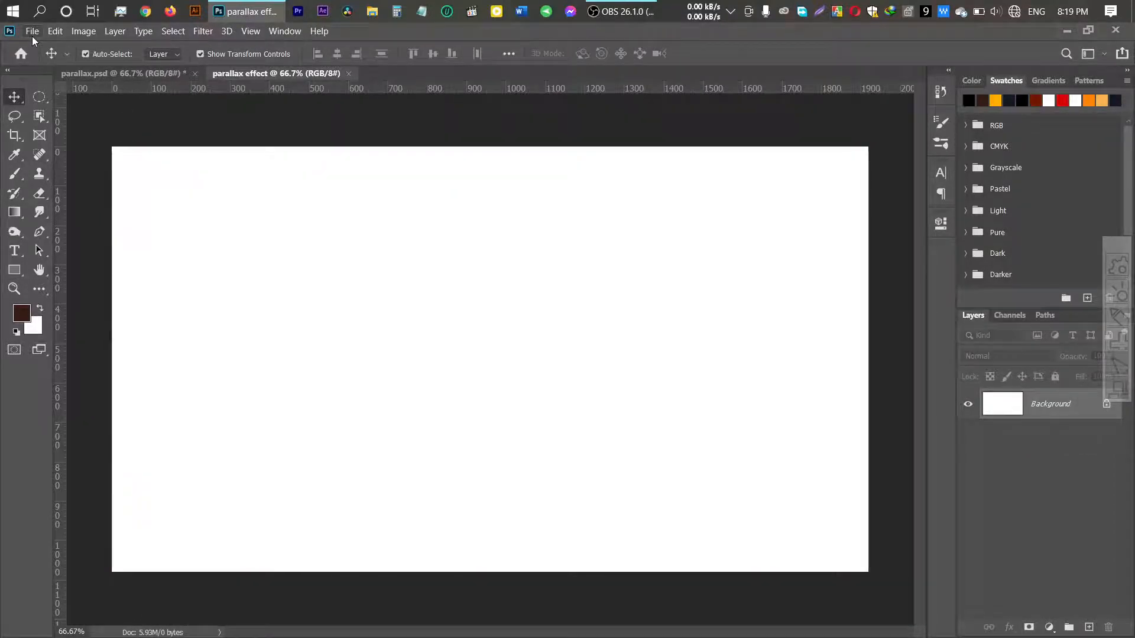
# Place the wedding couple photo from the kgf folder into the document as an embedded image.
pyautogui.click(32, 35)
pyautogui.click(87, 310)
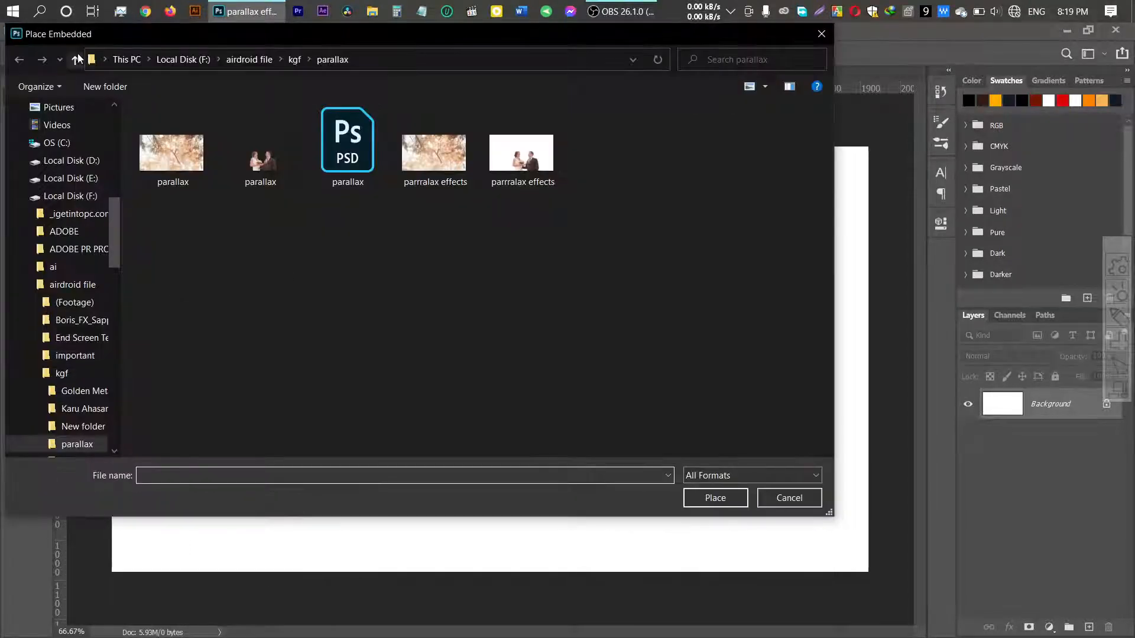
pyautogui.click(76, 59)
pyautogui.doubleClick(344, 261)
pyautogui.moveTo(1116, 245); pyautogui.dragTo(1110, 136)
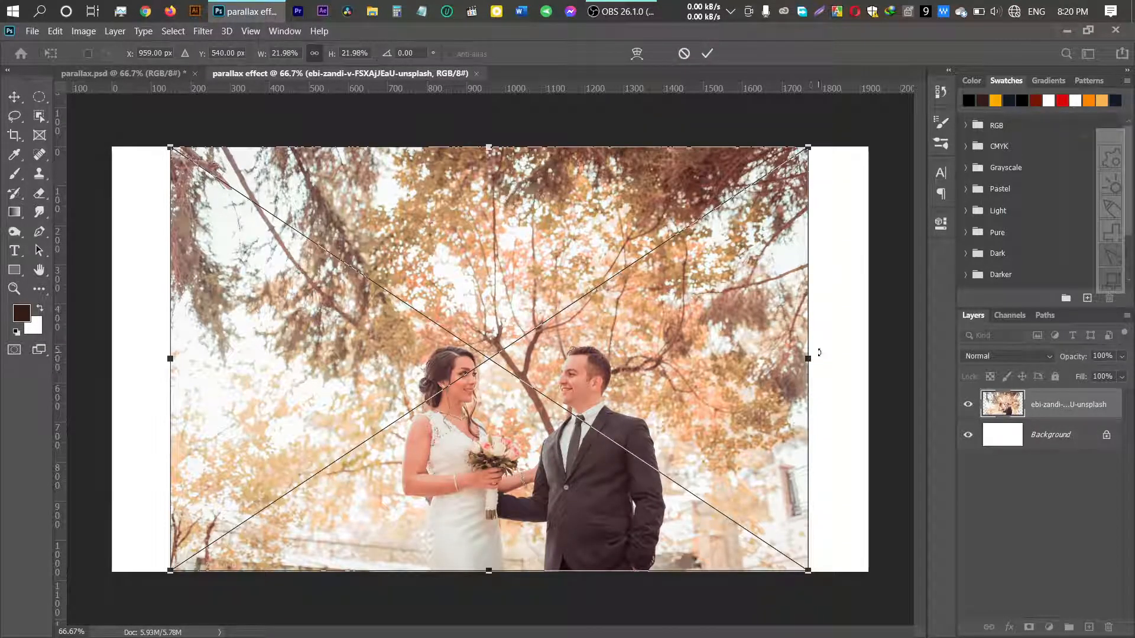
# Scale the placed photo proportionally to span the full canvas width and commit the transform.
pyautogui.moveTo(809, 359); pyautogui.dragTo(867, 358)
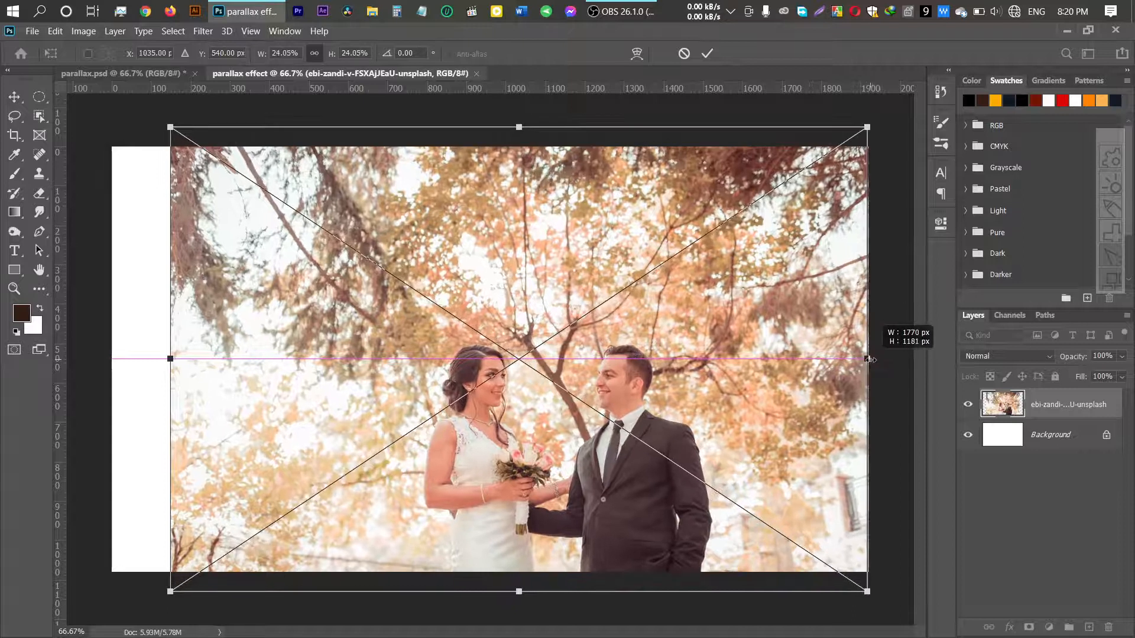
pyautogui.moveTo(169, 359); pyautogui.dragTo(110, 361)
pyautogui.press('Return')
pyautogui.scroll(-7, 513, 437)
pyautogui.scroll(6, 515, 442)
pyautogui.hotkey('ctrl', 't')
pyautogui.press('Return')
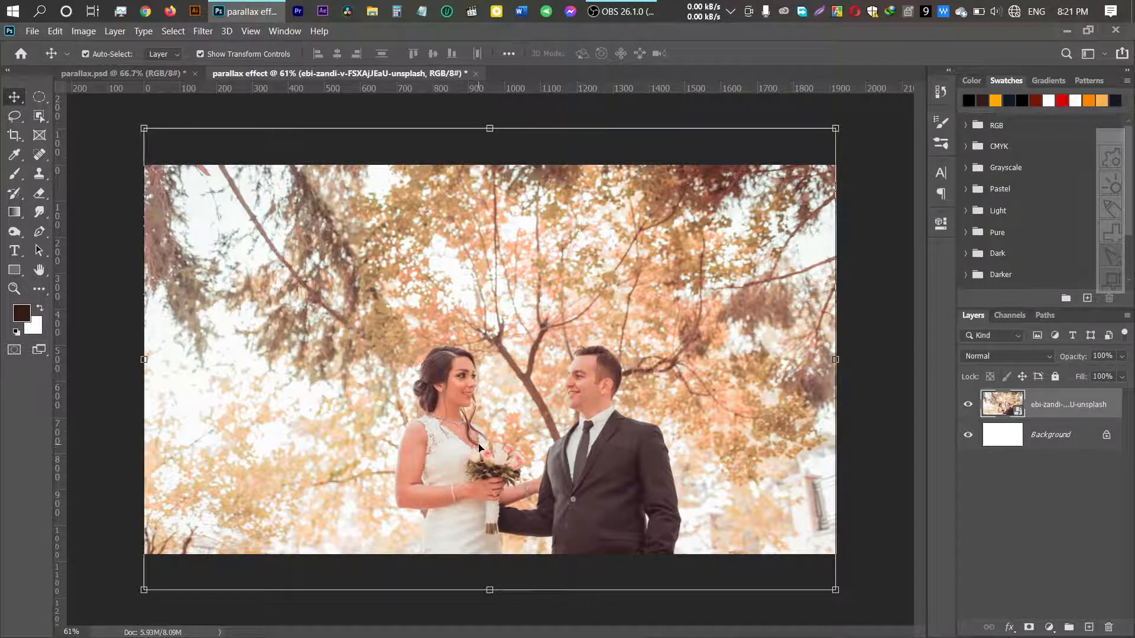
pyautogui.scroll(-4, 514, 423)
pyautogui.scroll(6, 529, 482)
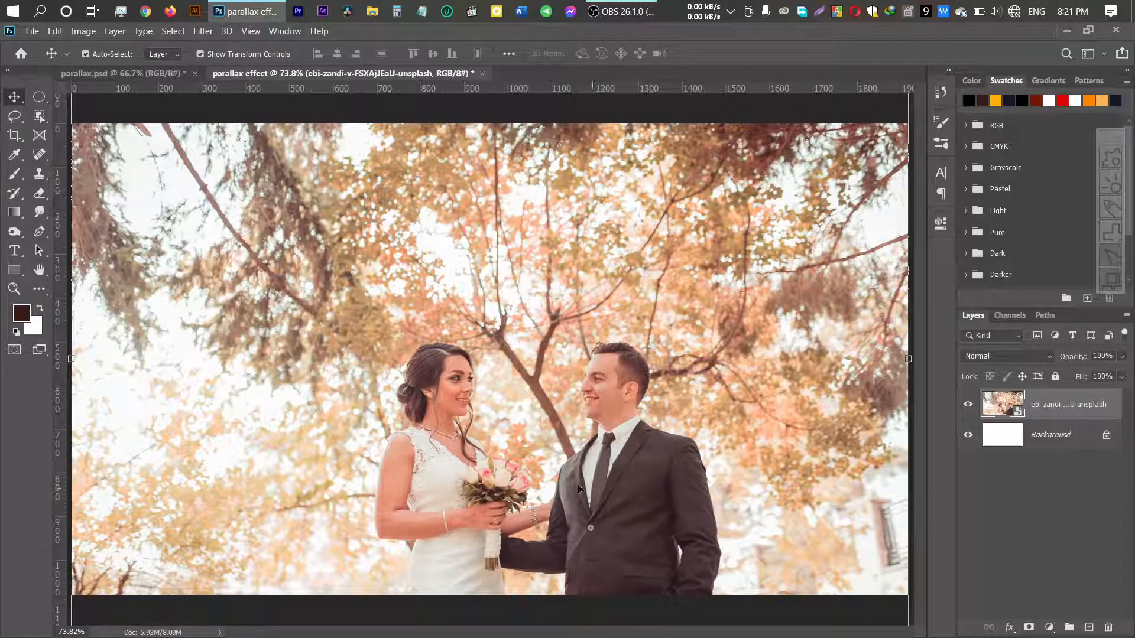
pyautogui.scroll(-3, 562, 423)
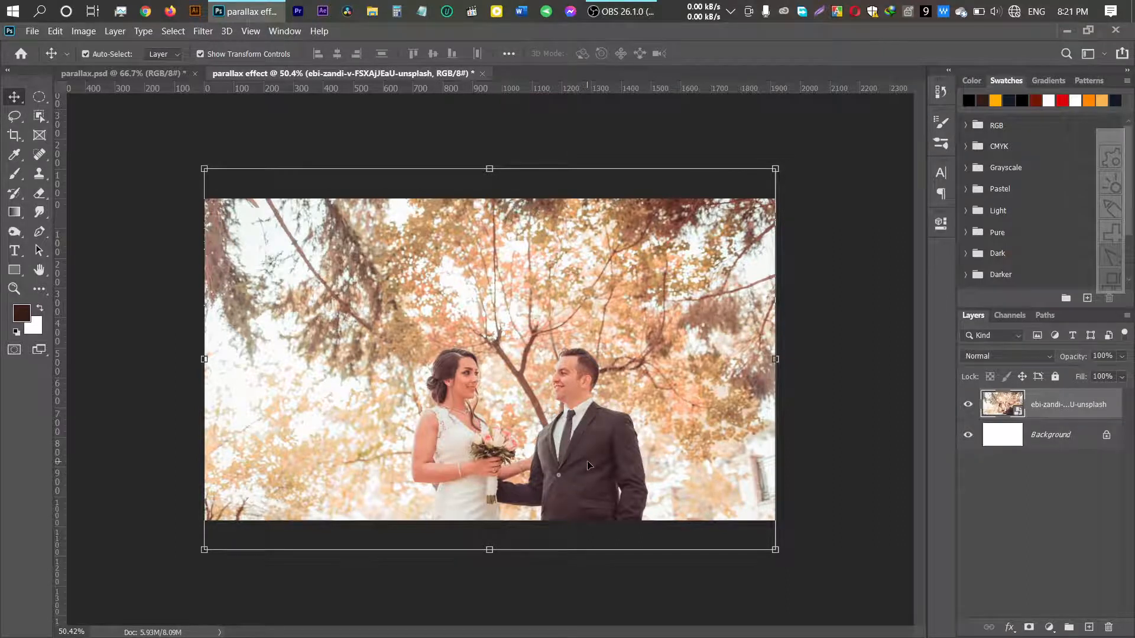
pyautogui.scroll(3, 588, 465)
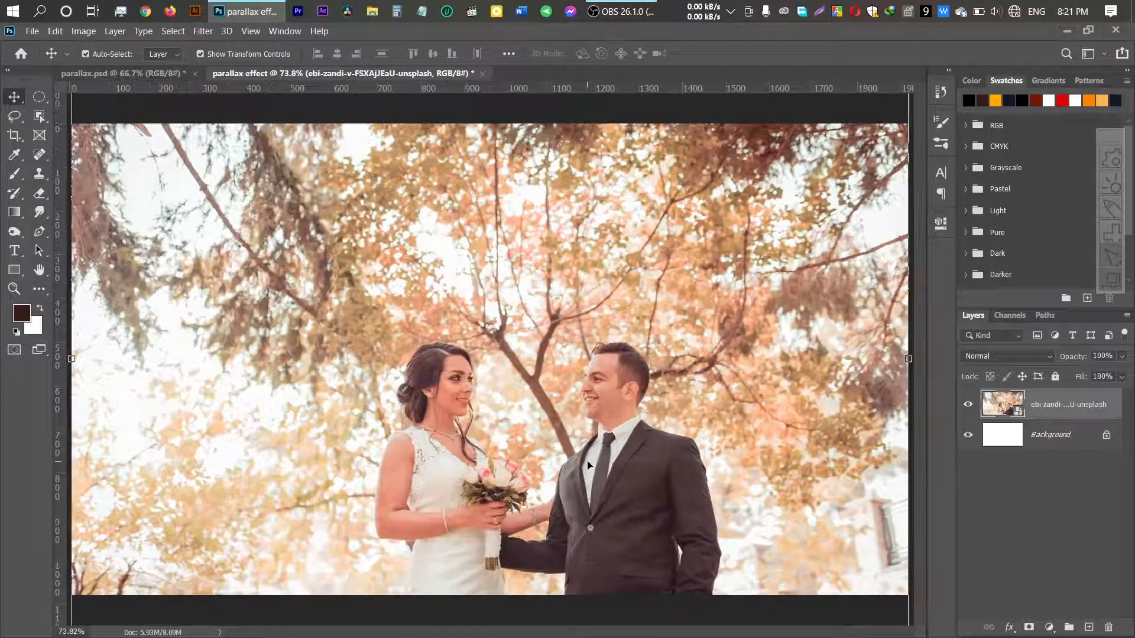
# Select the bride and groom in the photo with the Object Selection tool.
pyautogui.scroll(-1, 588, 465)
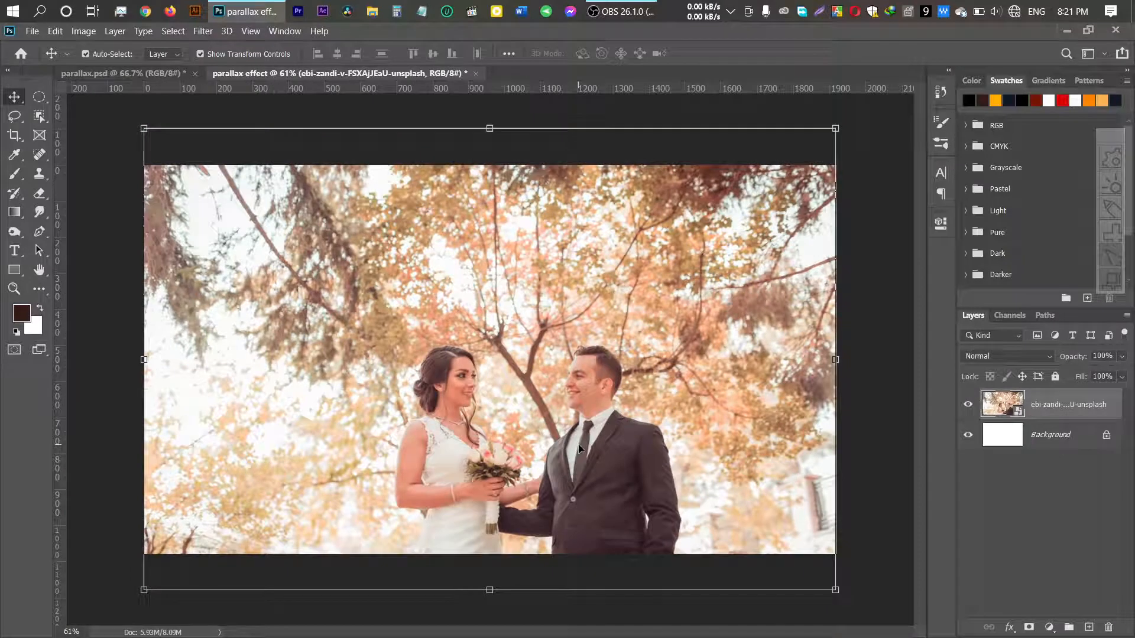
pyautogui.press('w')
pyautogui.click(578, 445)
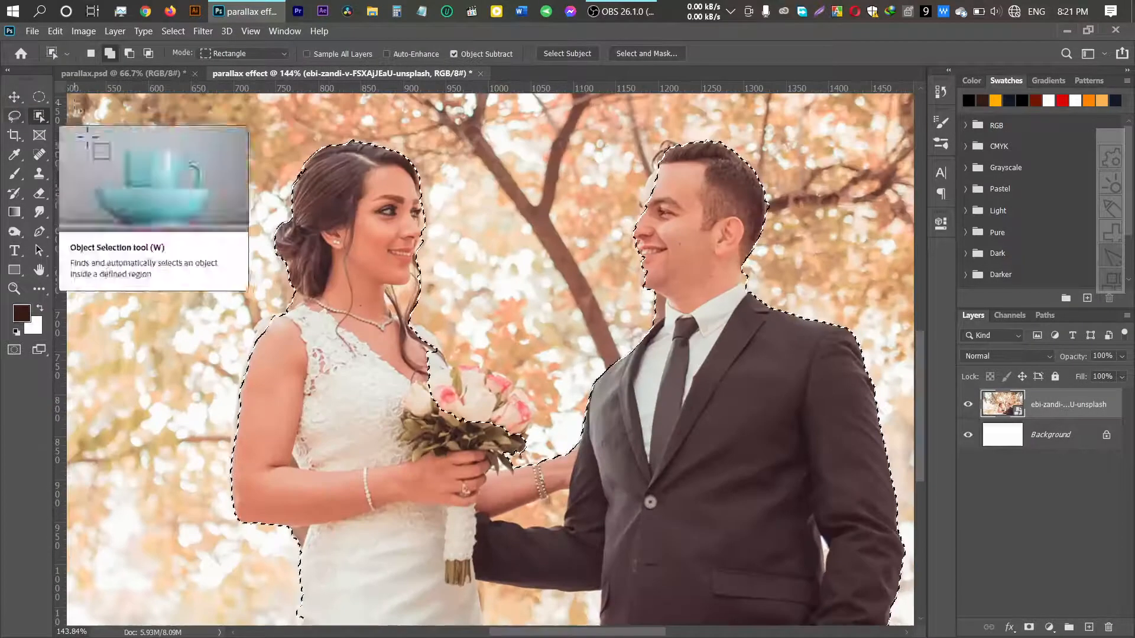
# Correct the couple's selection outline with the Lasso tool, including the missed edge of the groom's forehead and face.
pyautogui.click(14, 116)
pyautogui.scroll(-3, 559, 520)
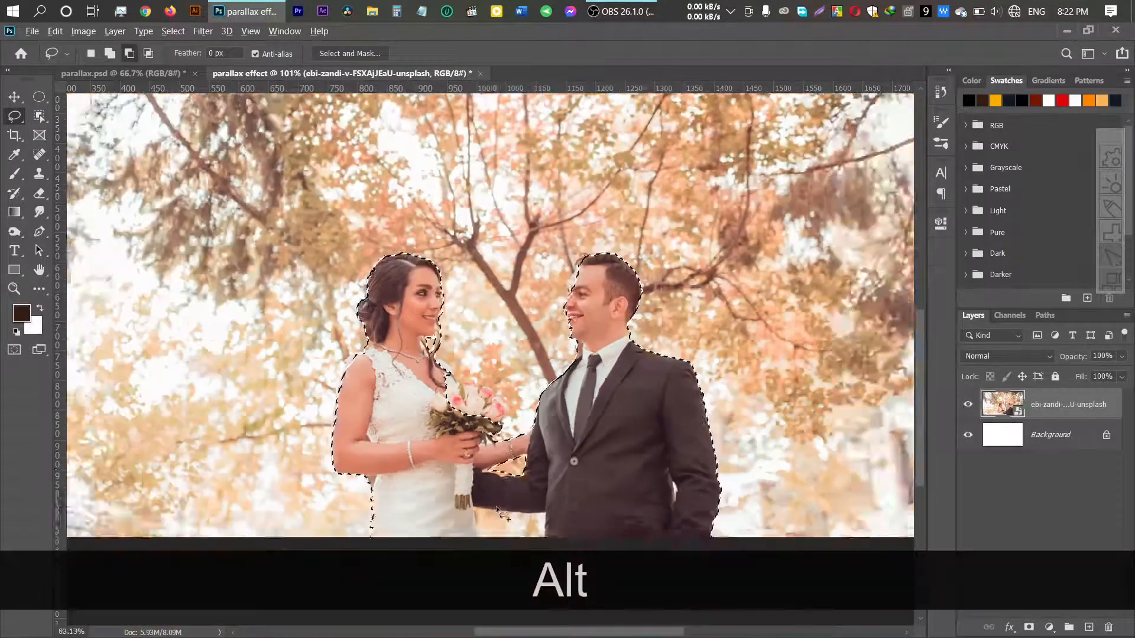
pyautogui.scroll(8, 608, 301)
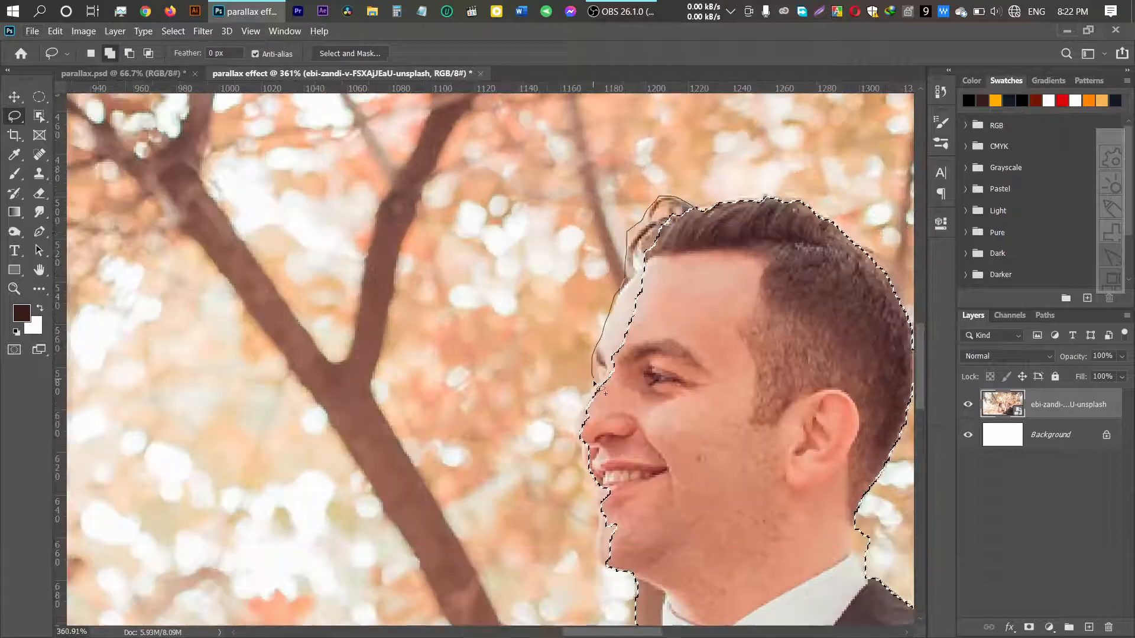
pyautogui.scroll(-8, 665, 499)
pyautogui.scroll(6, 665, 499)
pyautogui.scroll(-6, 690, 497)
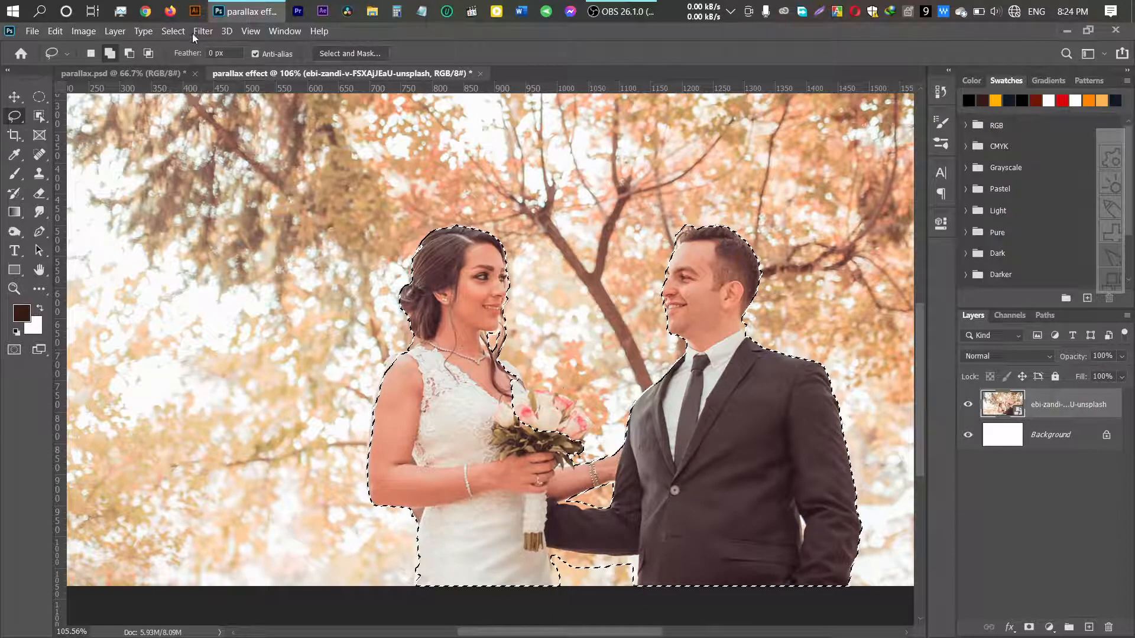
# Refine the selection's edge with Smooth 7 and Feather 0.7 px, and output the couple to a new layer.
pyautogui.click(172, 31)
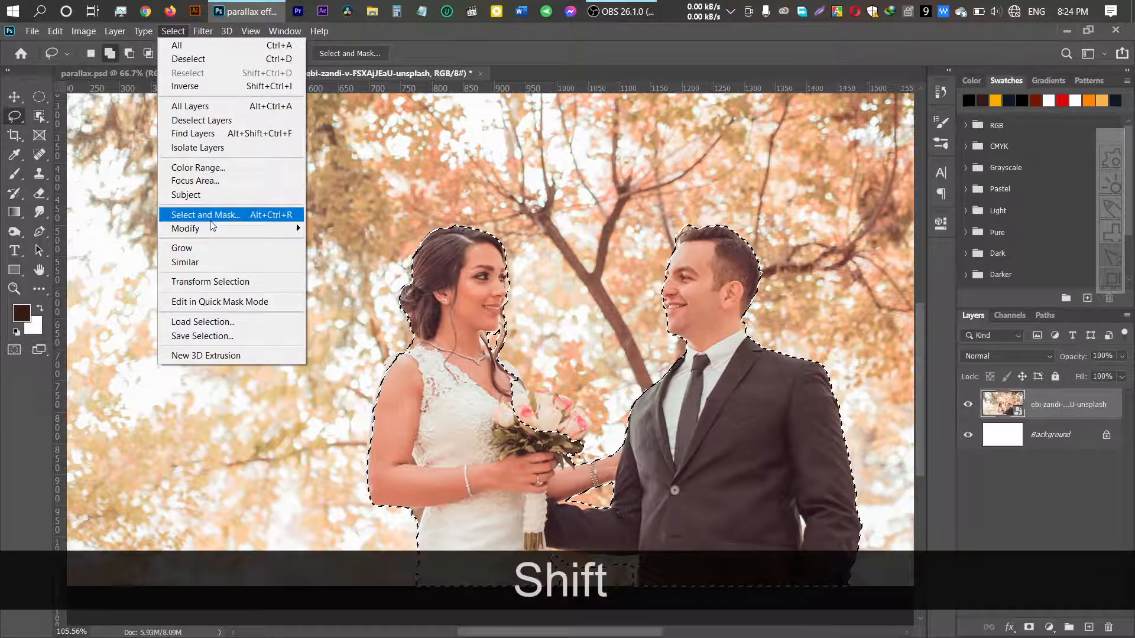
pyautogui.keyDown('shift'); pyautogui.click(210, 219); pyautogui.keyUp('shift')
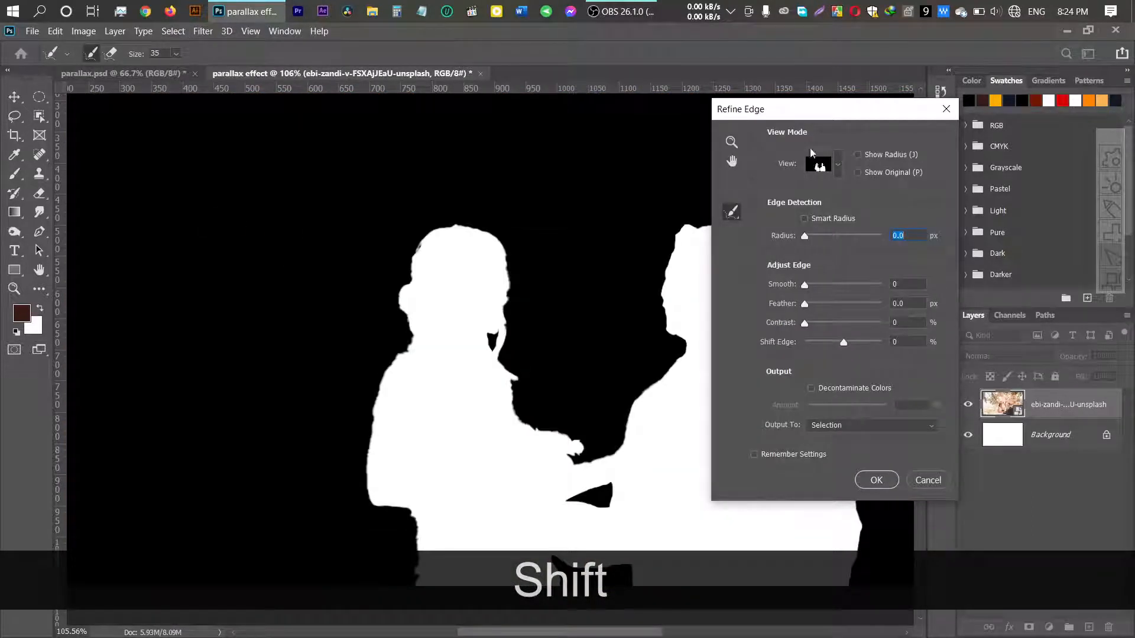
pyautogui.moveTo(805, 286); pyautogui.dragTo(810, 305)
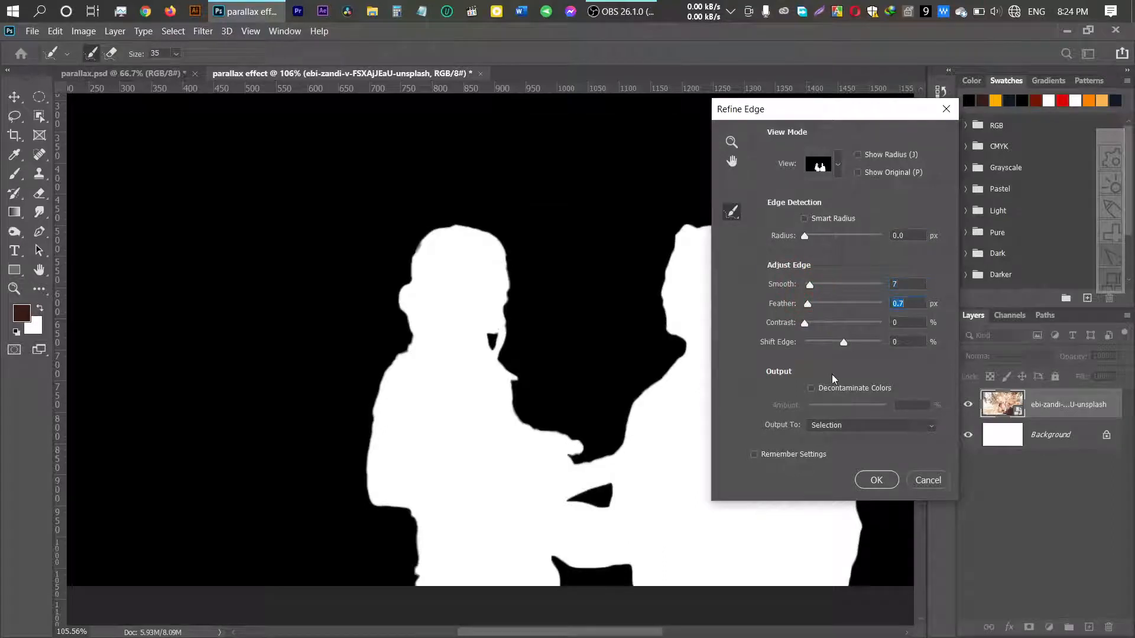
pyautogui.click(874, 434)
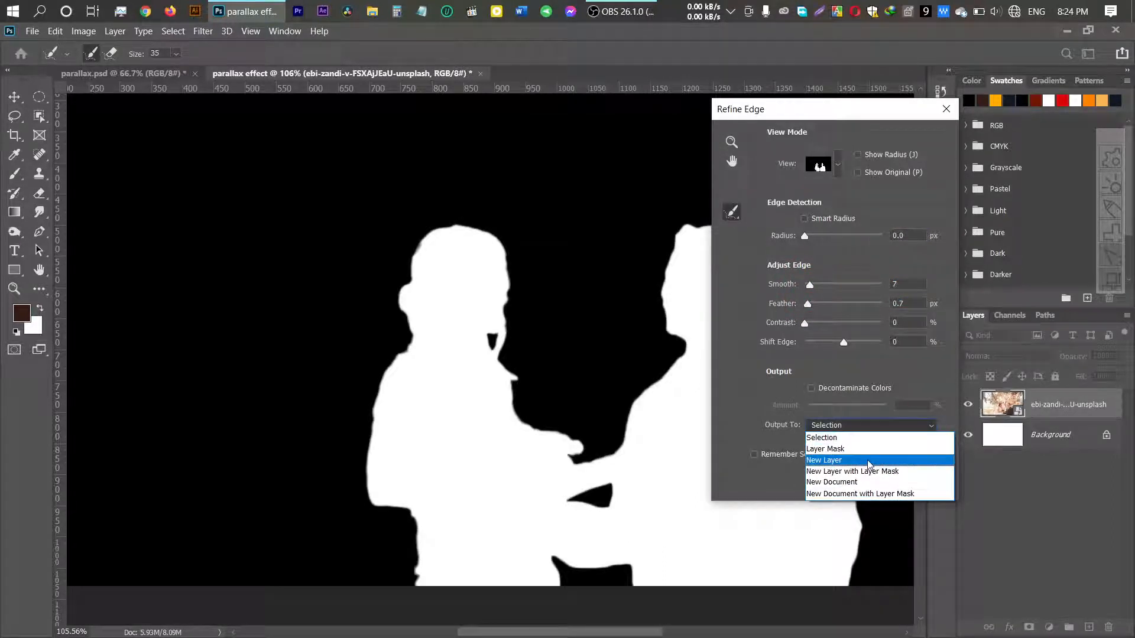
pyautogui.click(873, 462)
pyautogui.click(876, 480)
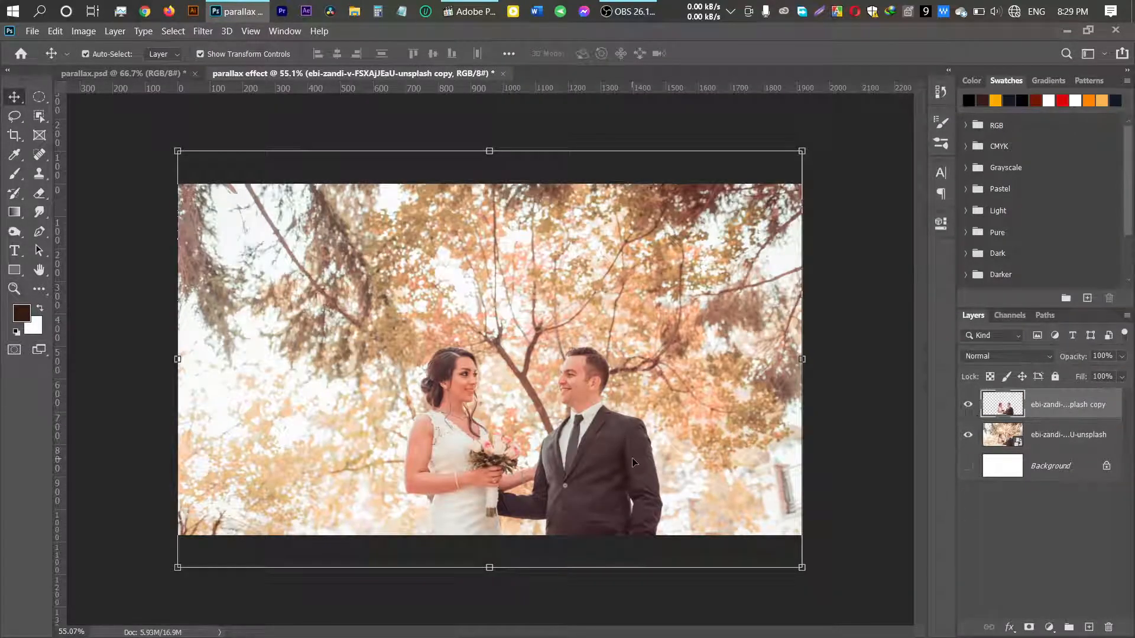
# Toggle the visibility of the couple cut-out and original photo layers to check the extraction.
pyautogui.click(968, 405)
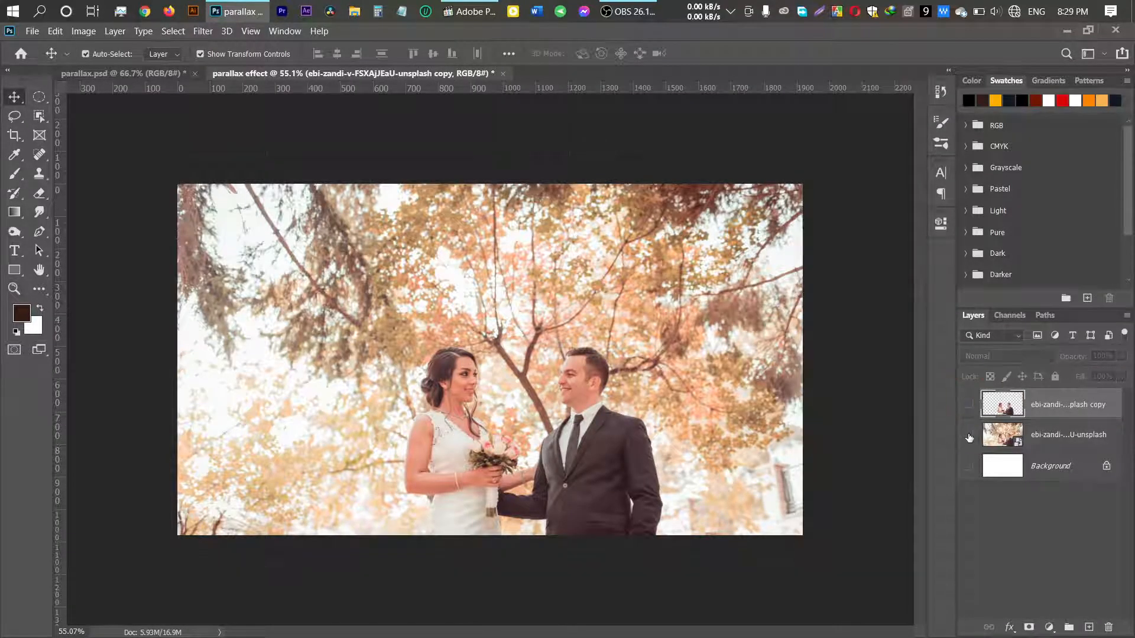
pyautogui.click(968, 435)
pyautogui.click(968, 435)
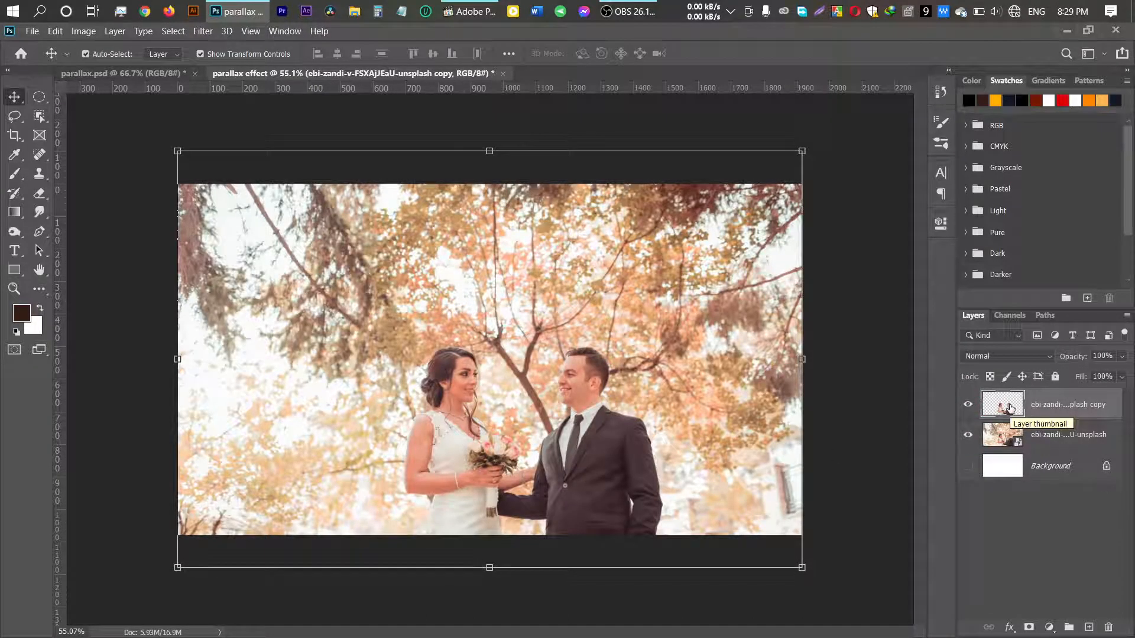
# Load the couple cut-out layer's outline as a selection on the canvas.
pyautogui.keyDown('ctrl'); pyautogui.click(1010, 407); pyautogui.keyUp('ctrl')
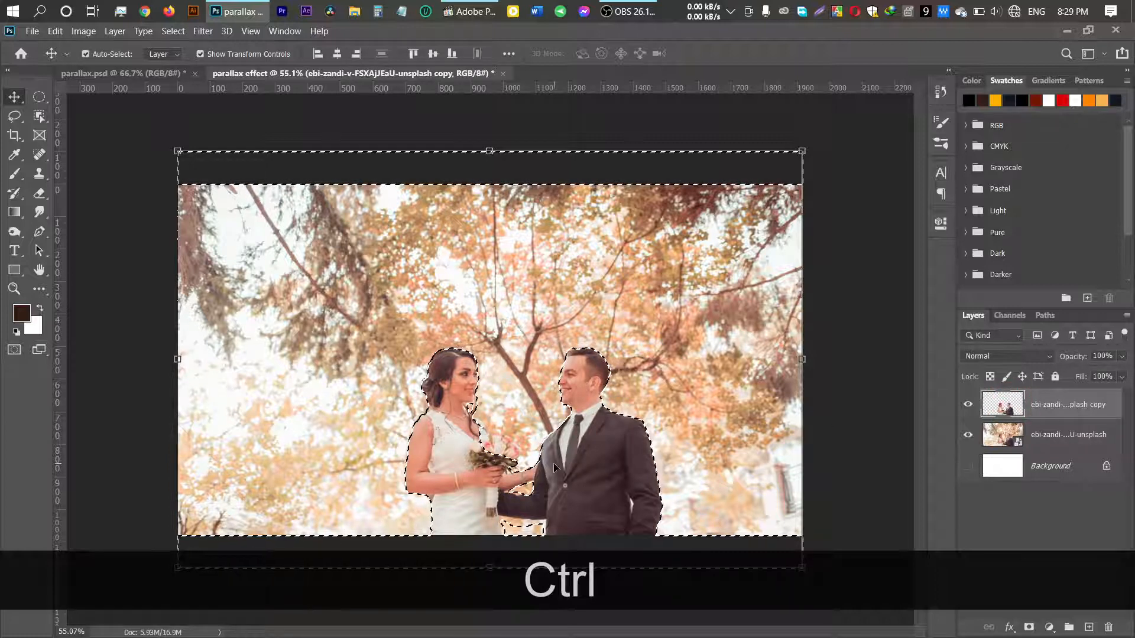
pyautogui.click(1048, 443)
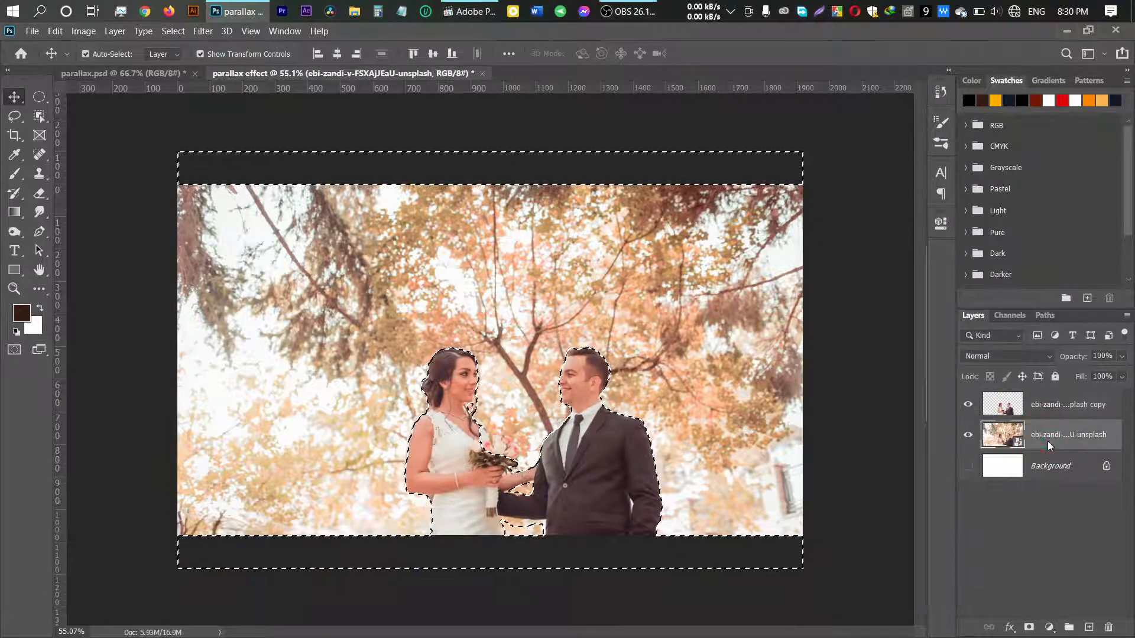
pyautogui.click(909, 464)
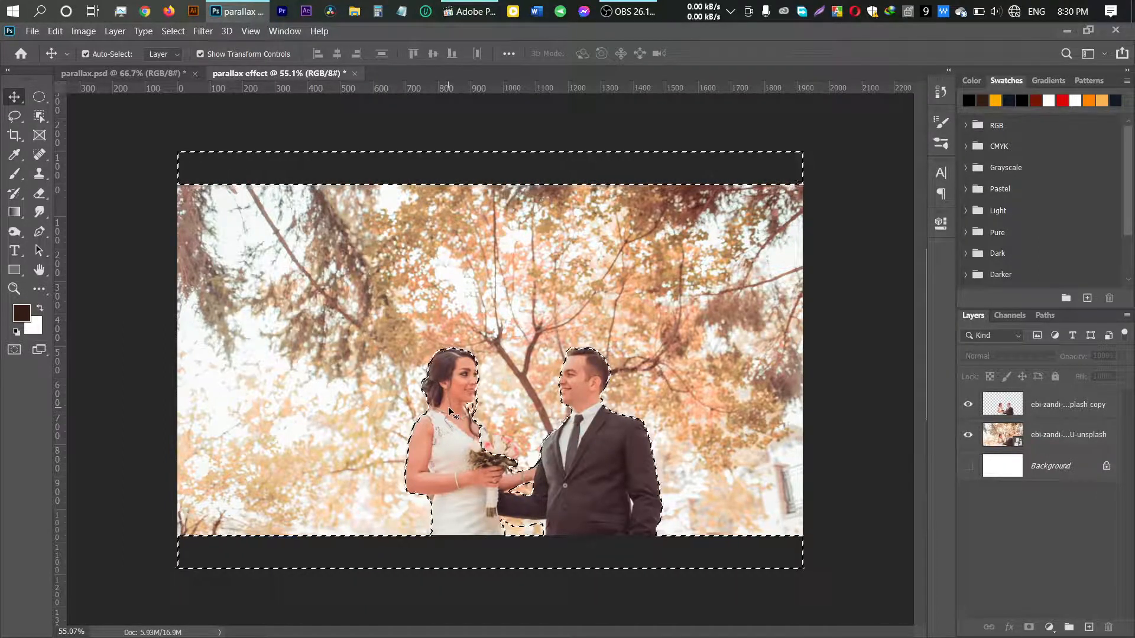
# Rasterize the original wedding photo layer while keeping the selection active.
pyautogui.click(1059, 443)
pyautogui.rightClick(1058, 439)
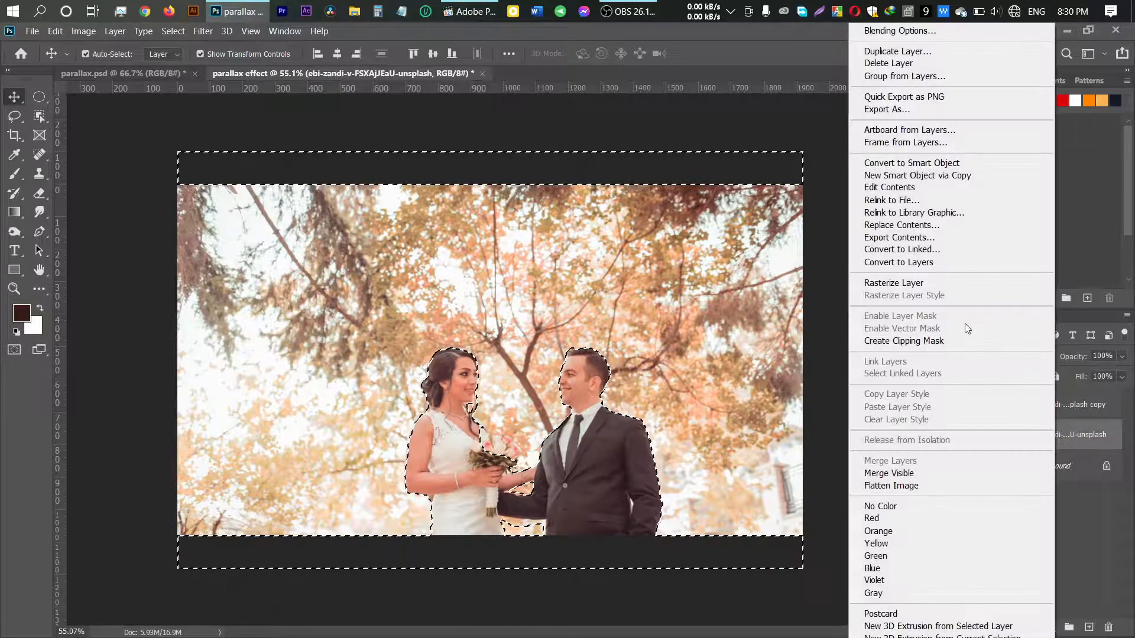
pyautogui.click(895, 283)
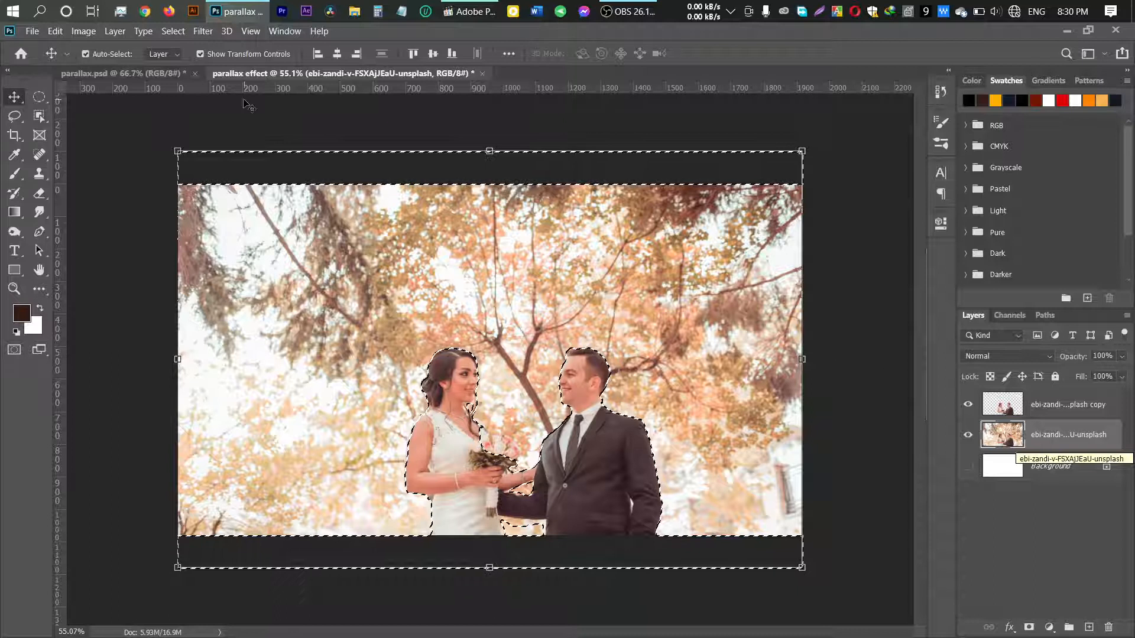
# Fill the couple's area of the original photo with Content-Aware Fill, outputting to a new layer.
pyautogui.click(55, 31)
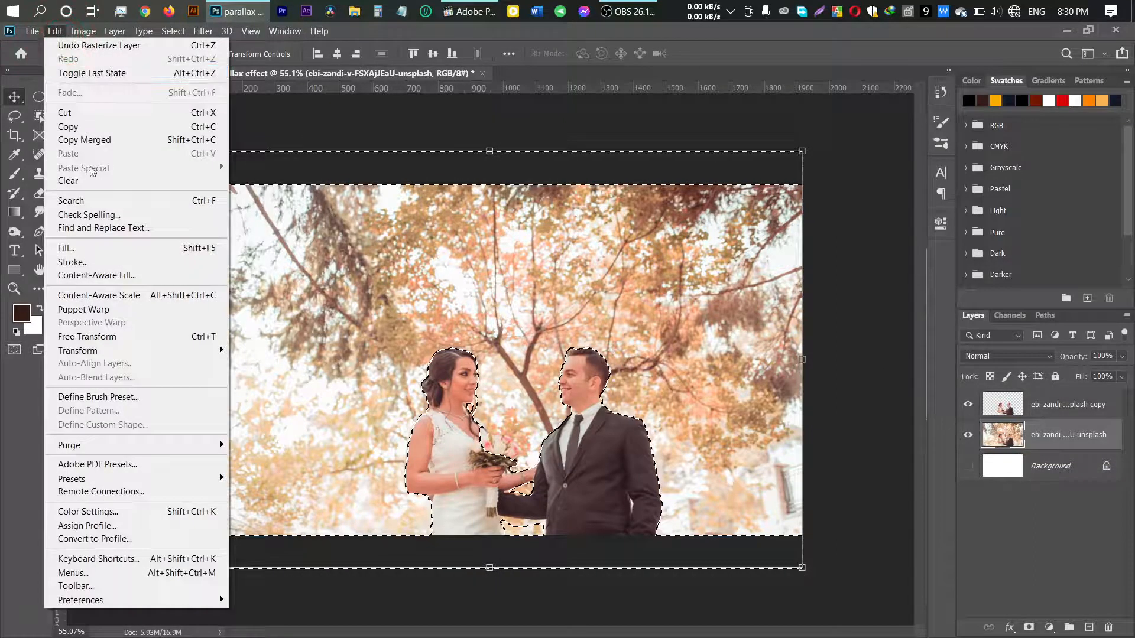
pyautogui.click(98, 275)
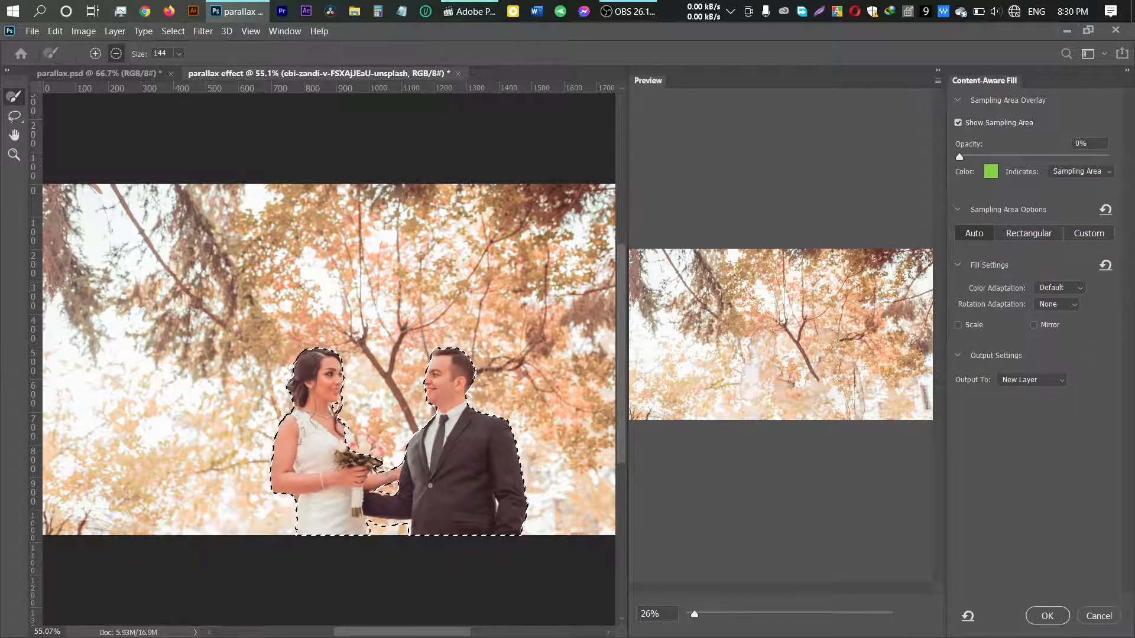
pyautogui.click(1048, 617)
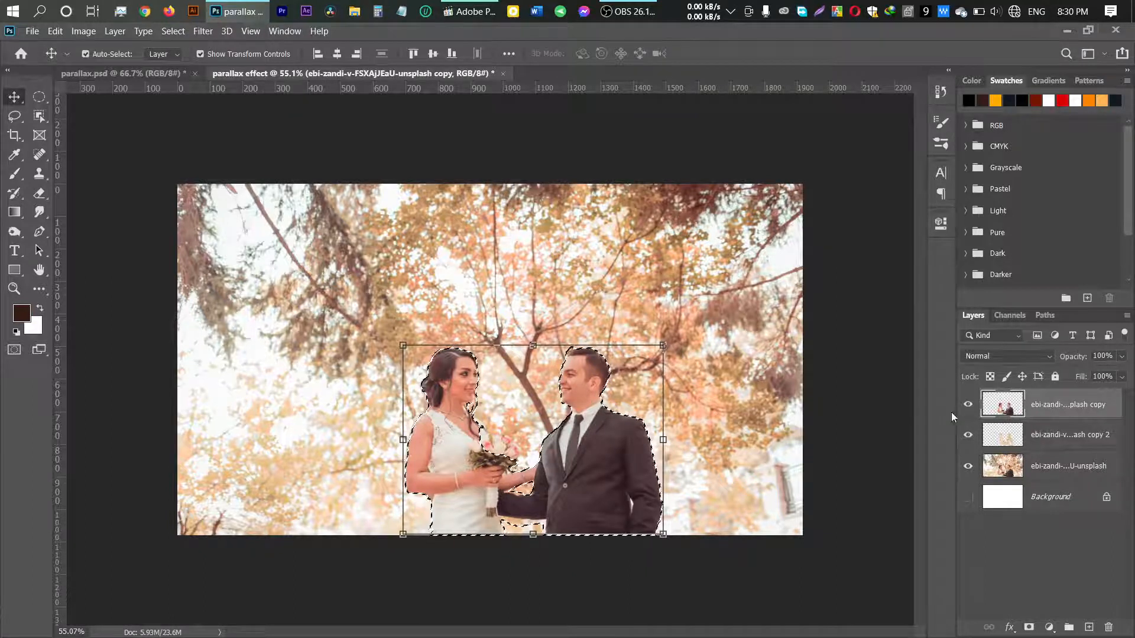
# Hide the couple cut-out layer and clear the selection.
pyautogui.click(968, 404)
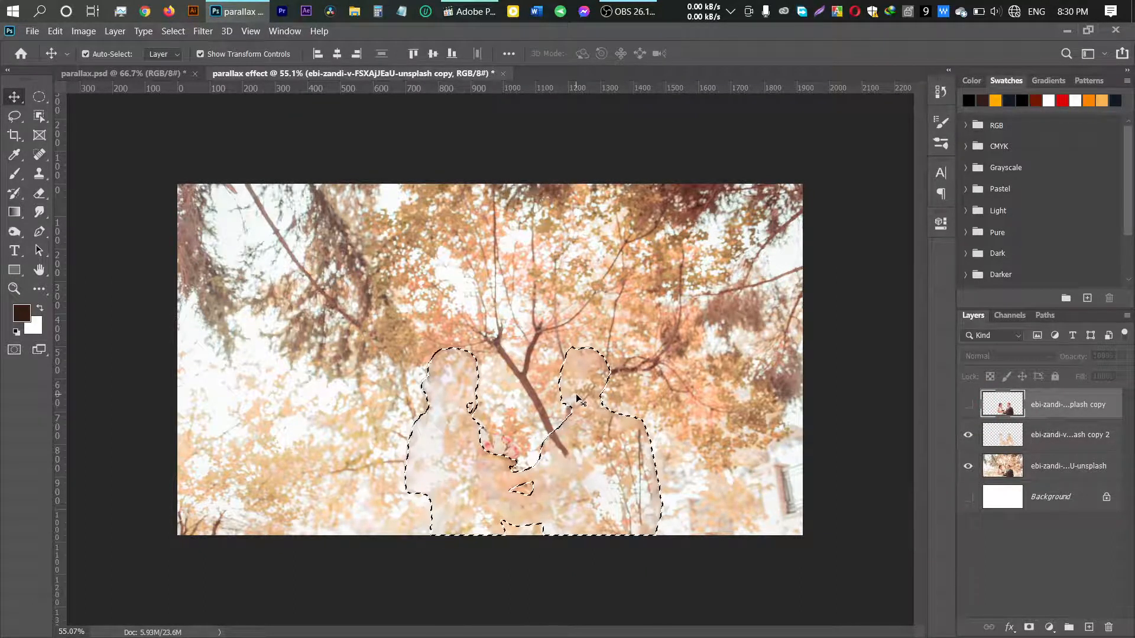
pyautogui.hotkey('ctrl', 'd')
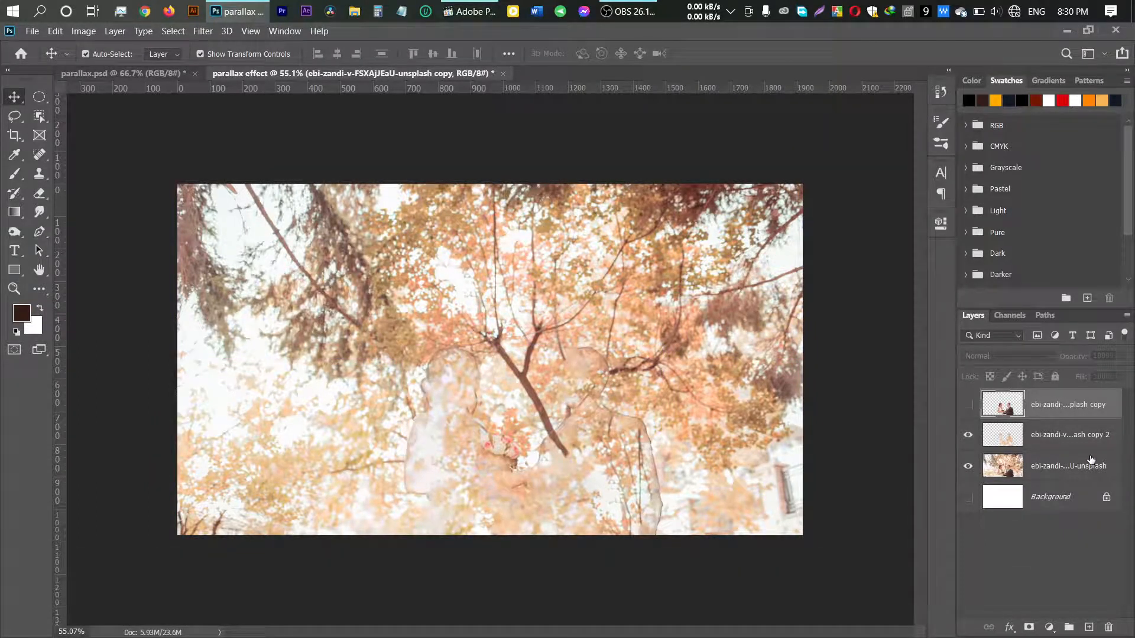
# Merge the content-aware fill layer down into the original photo layer.
pyautogui.click(1090, 460)
pyautogui.click(1070, 440)
pyautogui.rightClick(1058, 436)
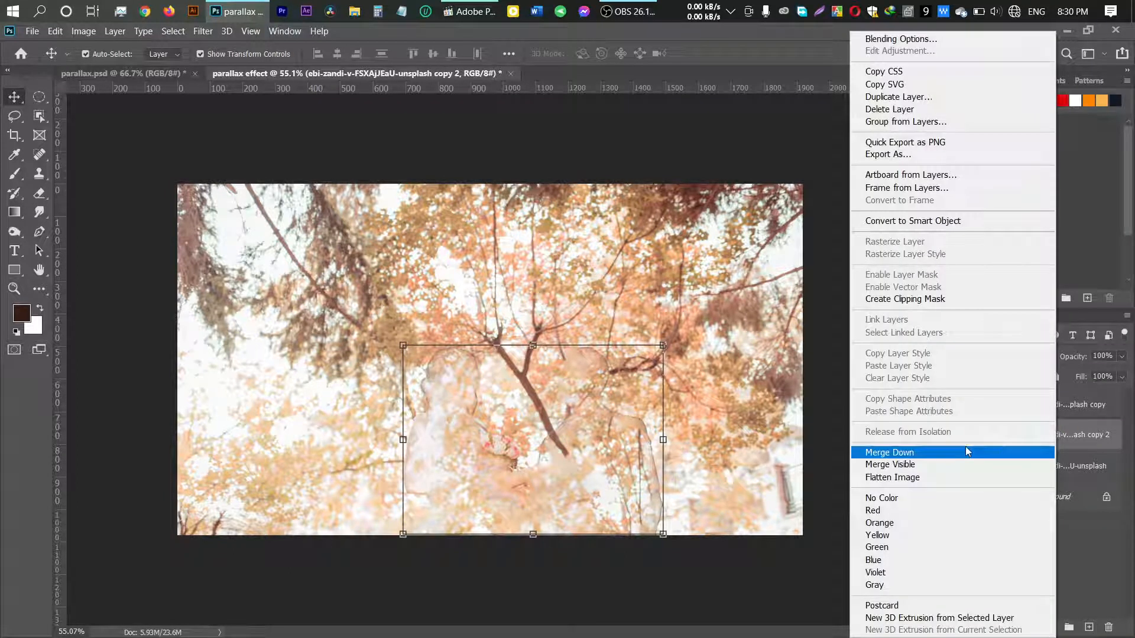
pyautogui.click(966, 452)
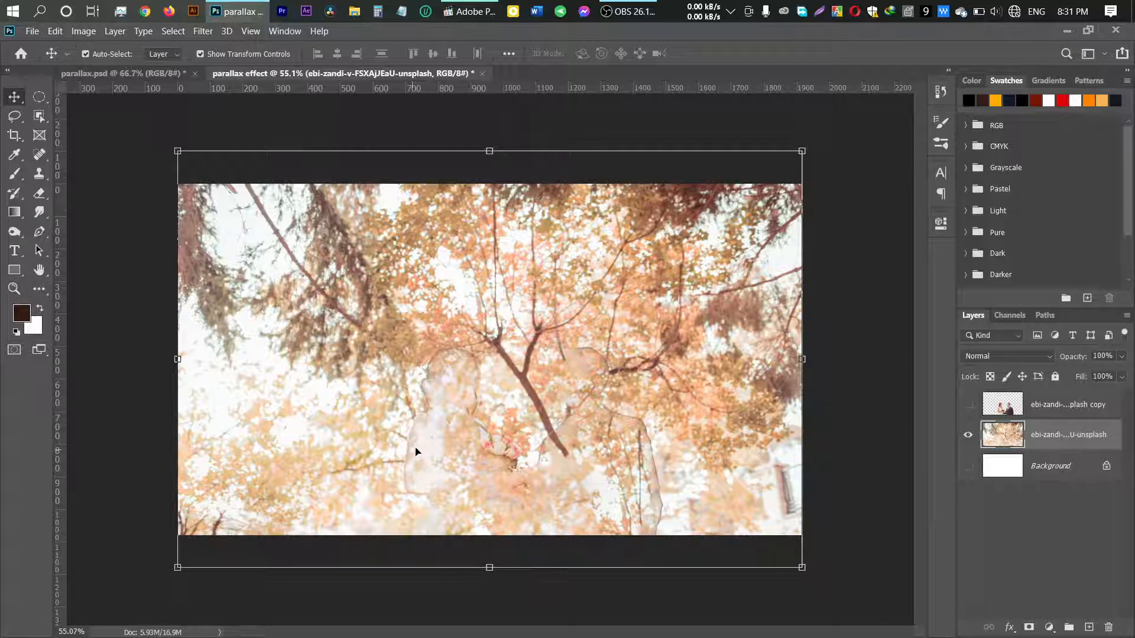
# Cover the couple's ghost outlines on the background photo with nearby foliage using the Clone Stamp tool.
pyautogui.click(42, 171)
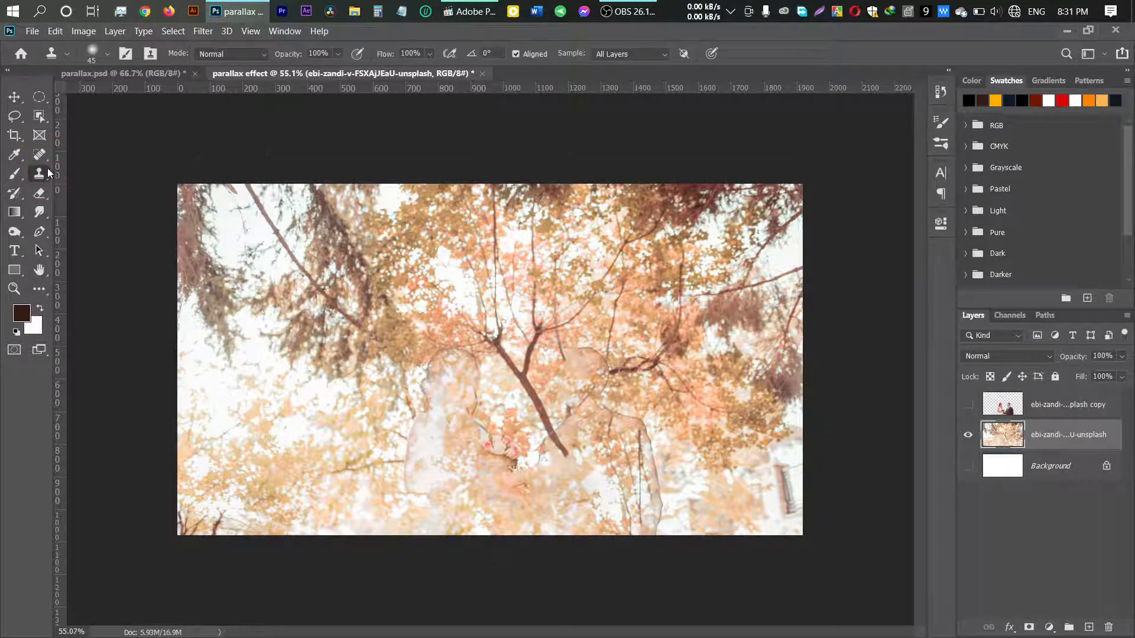
pyautogui.press('alt')
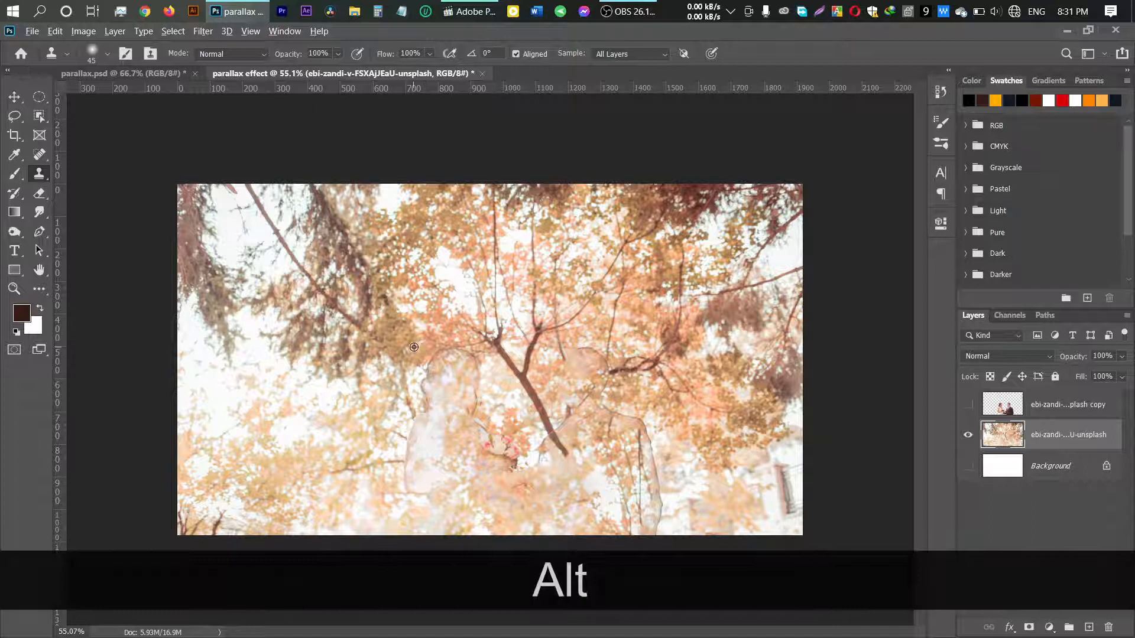
pyautogui.keyDown('alt'); pyautogui.click(414, 347); pyautogui.keyUp('alt')
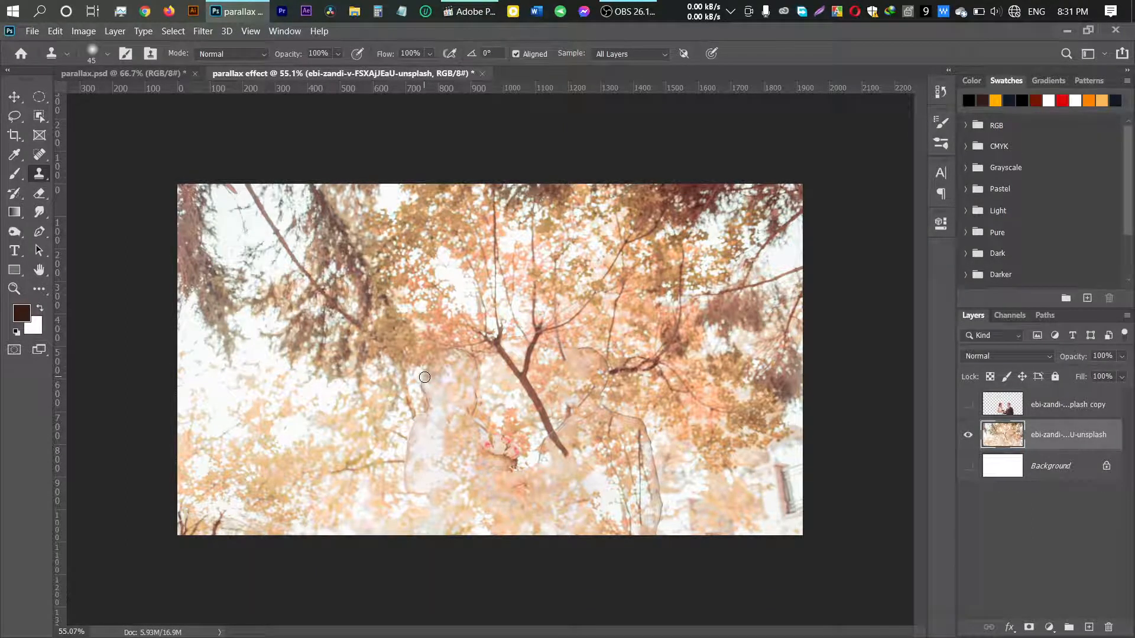
pyautogui.moveTo(425, 377)
pyautogui.mouseDown()
pyautogui.moveTo(420, 402)
pyautogui.moveTo(486, 440)
pyautogui.moveTo(561, 437)
pyautogui.mouseUp()
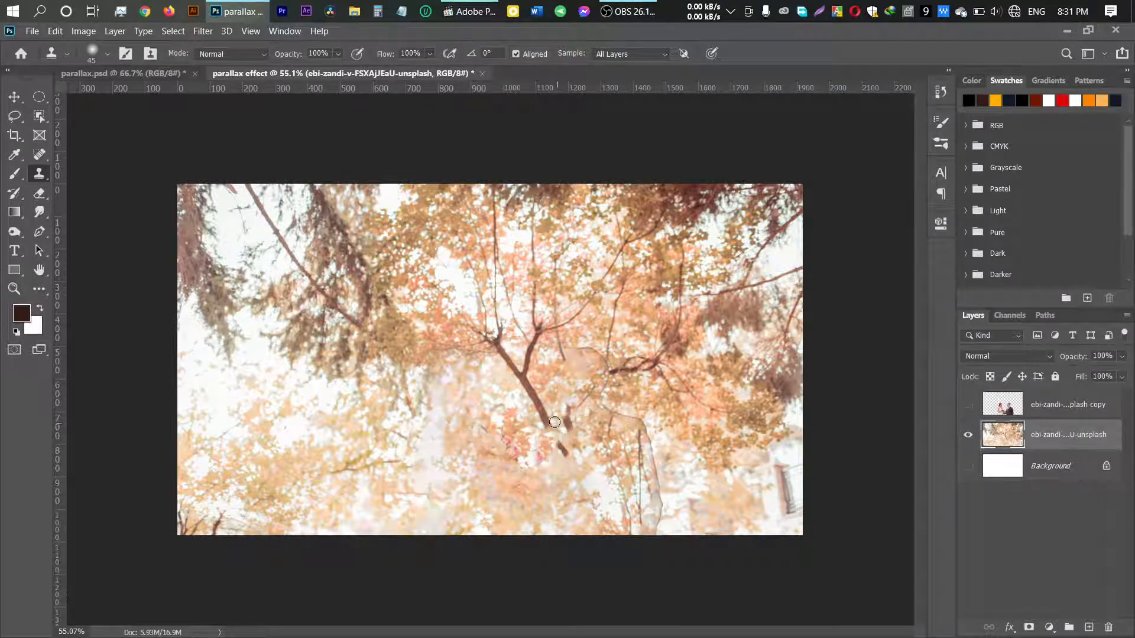
pyautogui.press('alt')
pyautogui.moveTo(584, 348)
pyautogui.mouseDown()
pyautogui.moveTo(629, 423)
pyautogui.moveTo(658, 520)
pyautogui.mouseUp()
pyautogui.press('v')
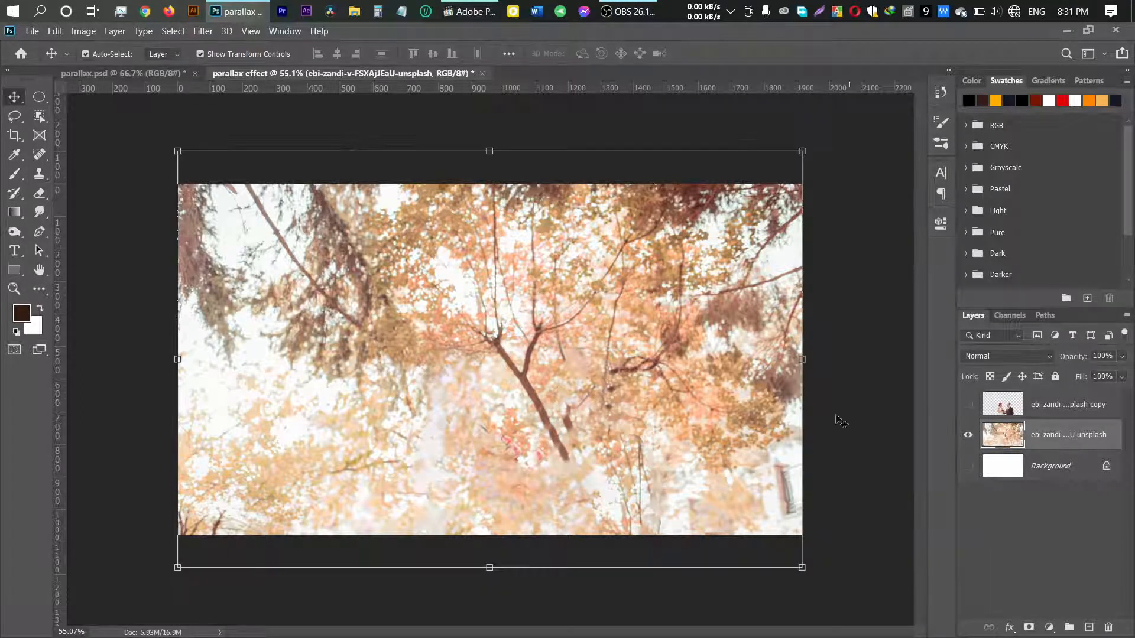
pyautogui.click(843, 423)
# Show the couple cut-out layer again and rename it "object".
pyautogui.click(968, 406)
pyautogui.click(1058, 405)
pyautogui.doubleClick(1062, 404)
pyautogui.press('BackSpace')
pyautogui.write('object')
pyautogui.press('Escape')
pyautogui.click(1010, 431)
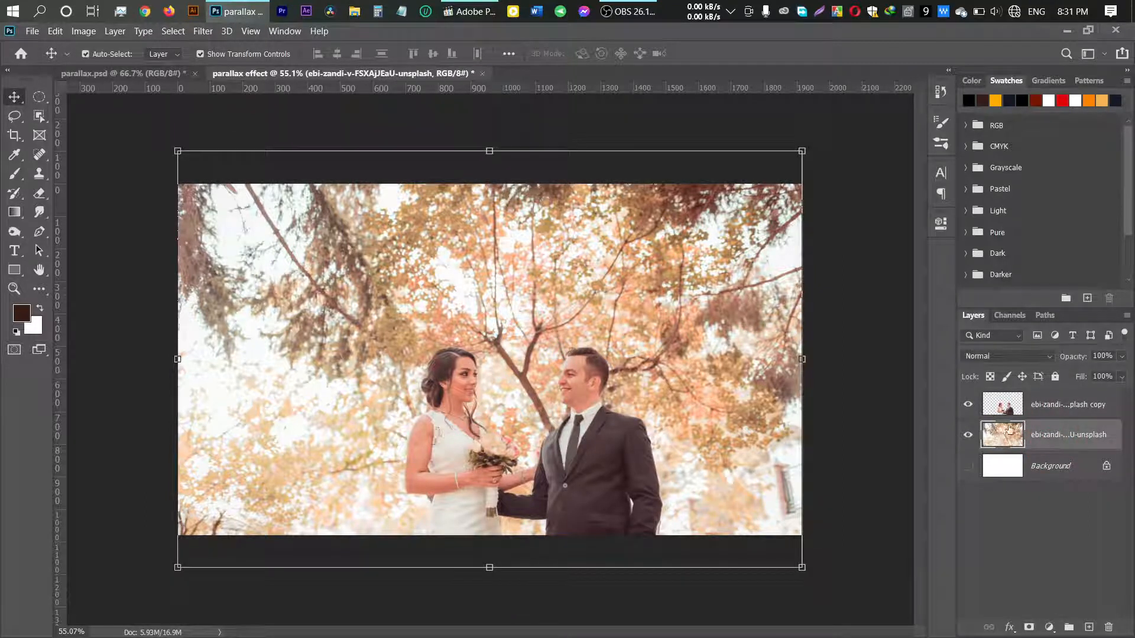
pyautogui.click(1042, 407)
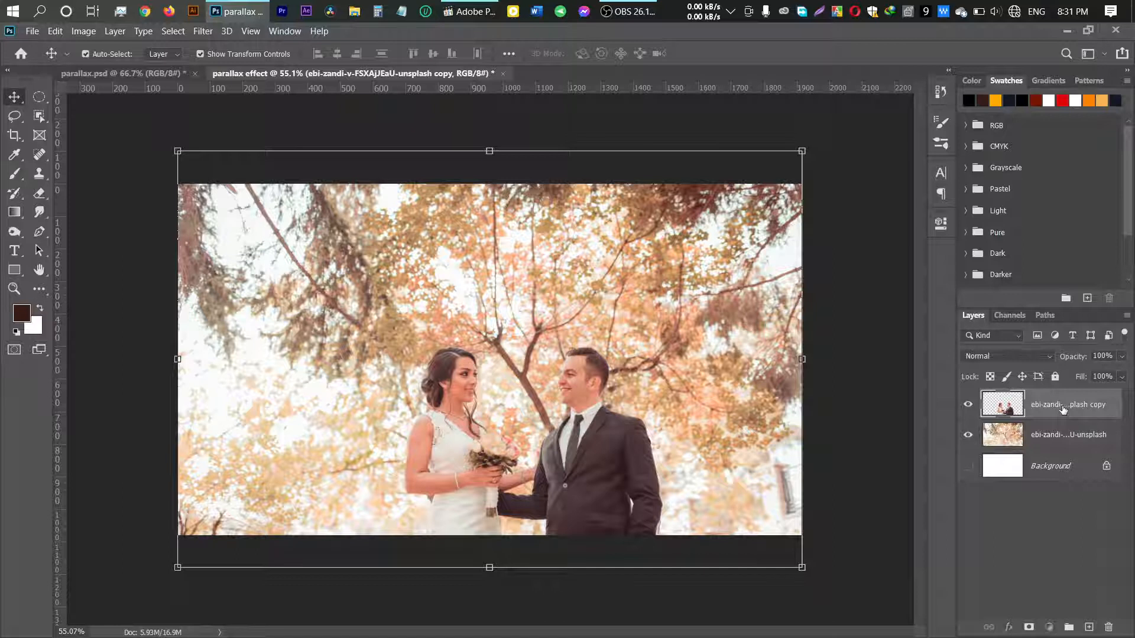
pyautogui.doubleClick(1063, 406)
pyautogui.press('BackSpace')
pyautogui.write('object')
# Rename the retouched foliage photo layer as "bg".
pyautogui.click(1077, 436)
pyautogui.doubleClick(1077, 435)
pyautogui.write('bg')
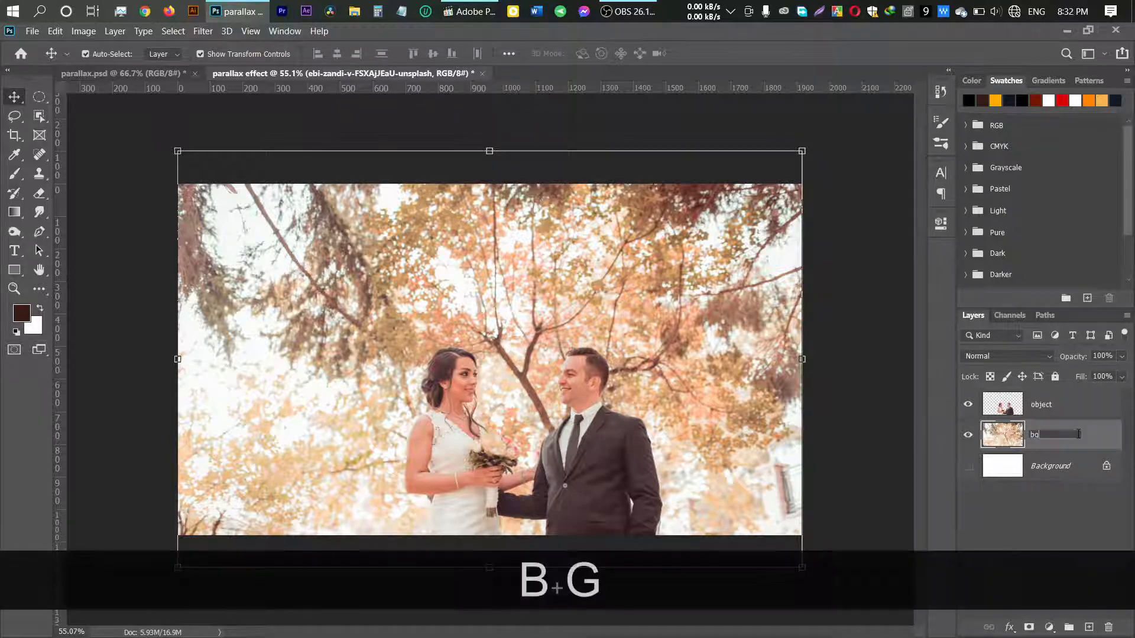
pyautogui.press('Return')
# Delete the locked white Background layer.
pyautogui.click(1052, 466)
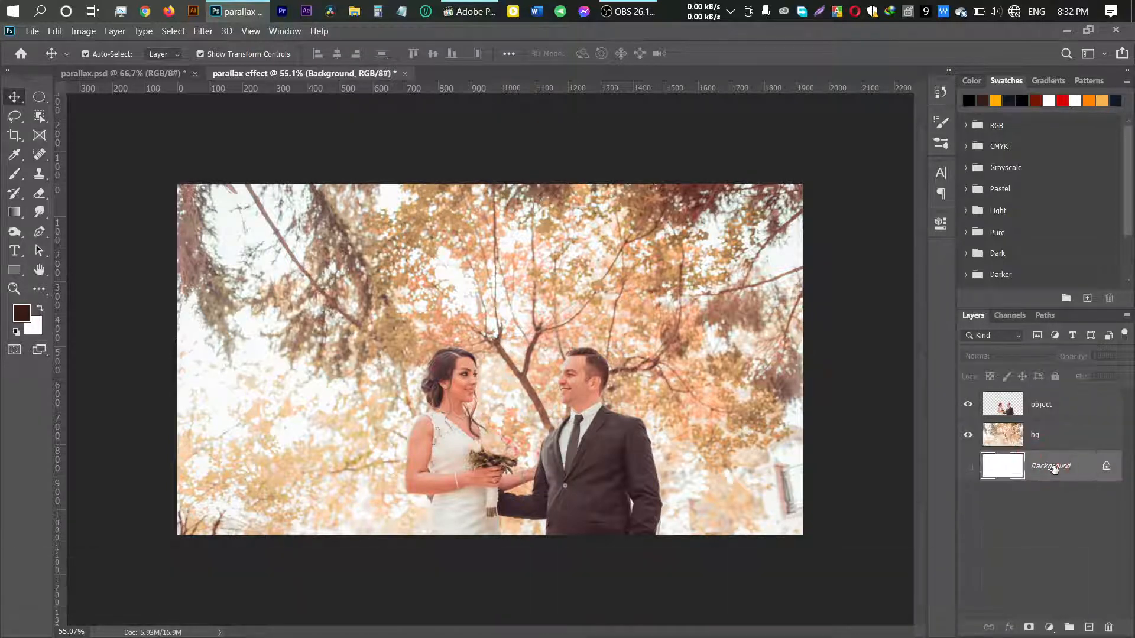
pyautogui.press('Delete')
pyautogui.click(1016, 481)
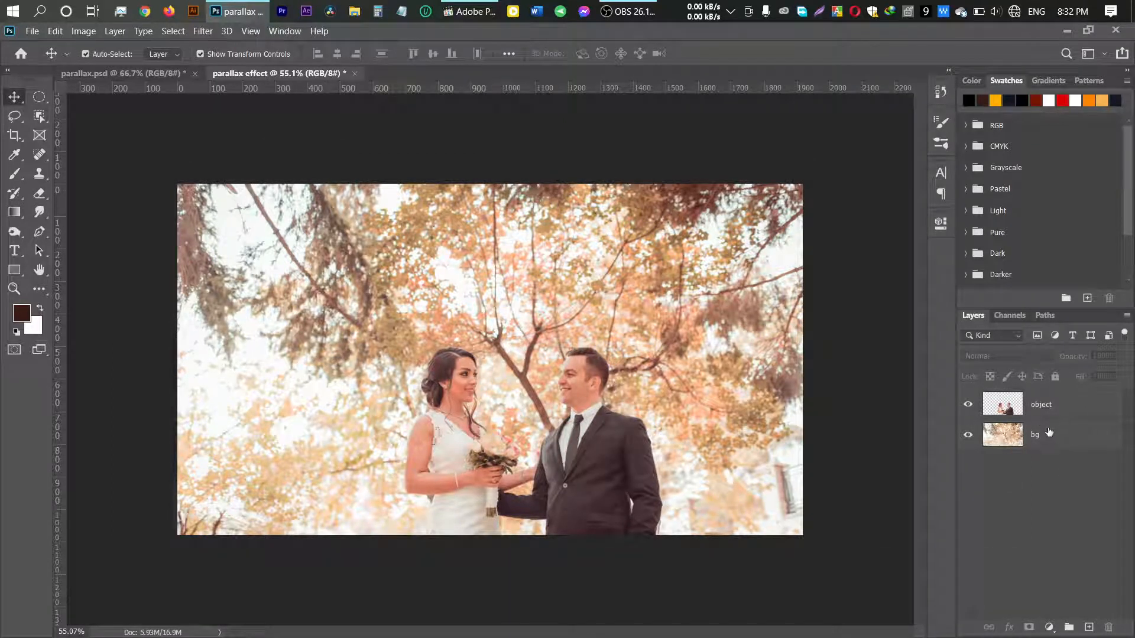
# Save the layered document as a new file on the computer instead of in cloud documents.
pyautogui.click(32, 31)
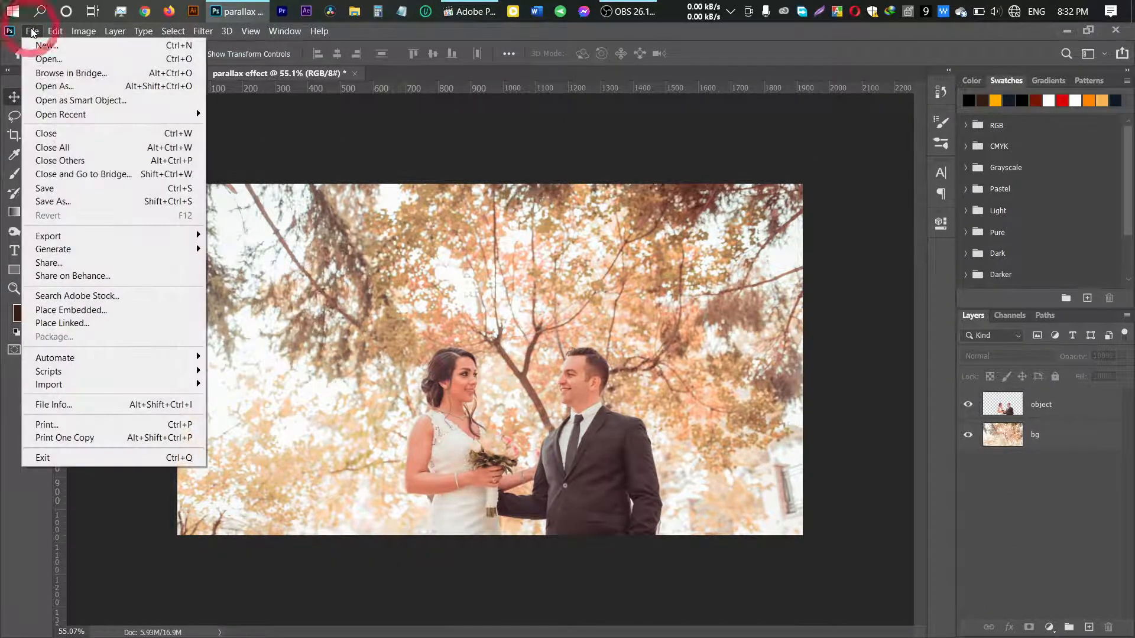
pyautogui.click(55, 201)
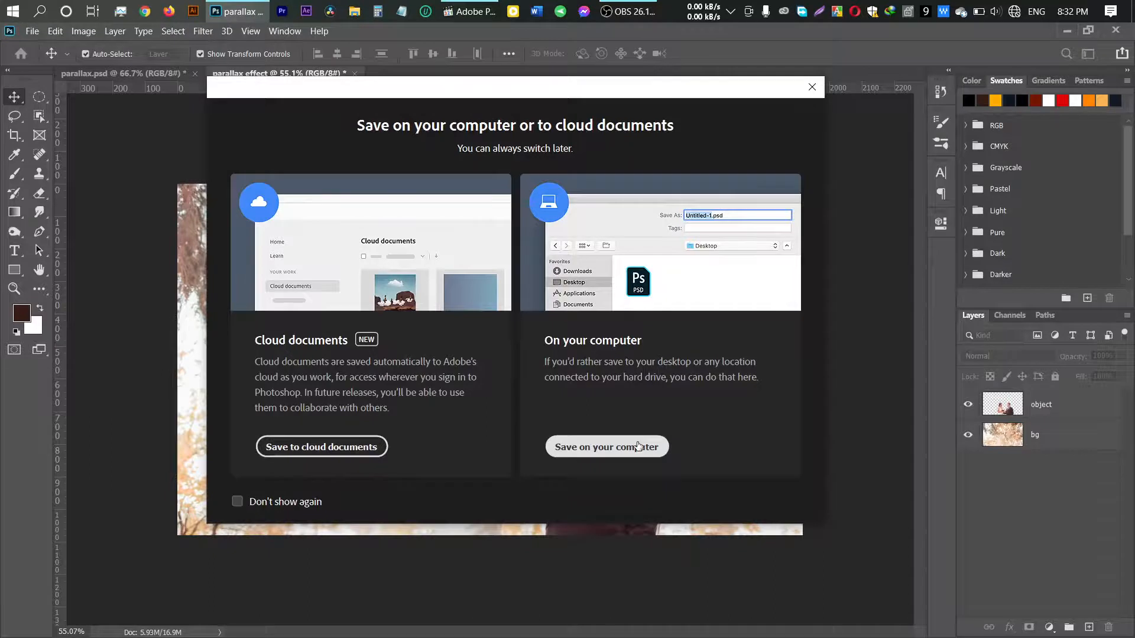
pyautogui.click(637, 446)
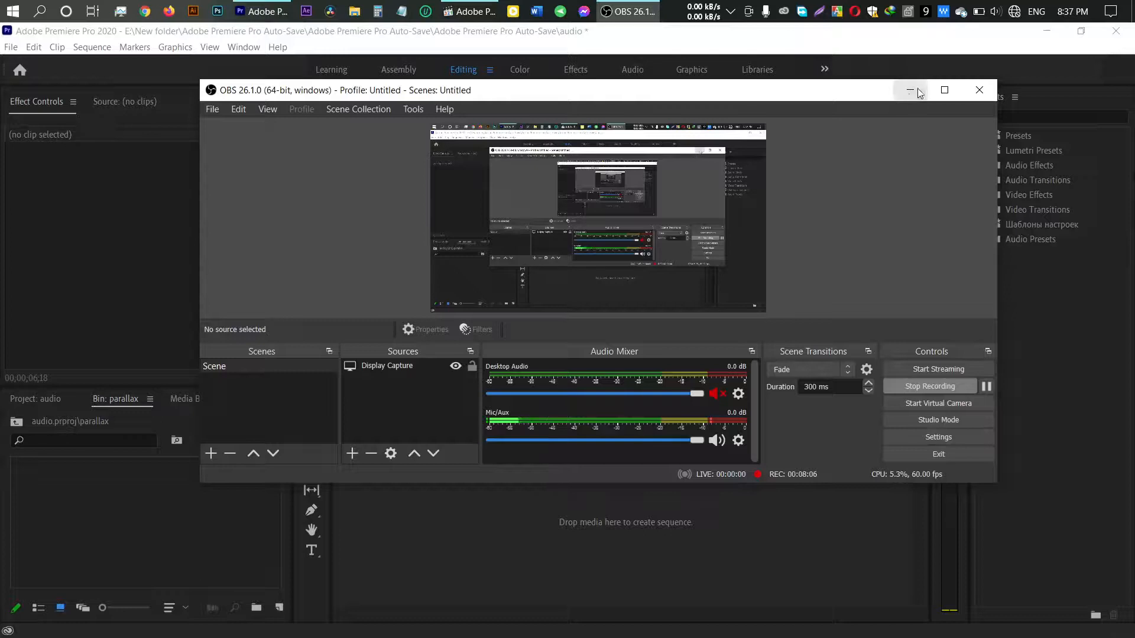
# Switch to Premiere Pro and import the parallax PSD into the parallax bin as Individual Layers.
pyautogui.click(918, 87)
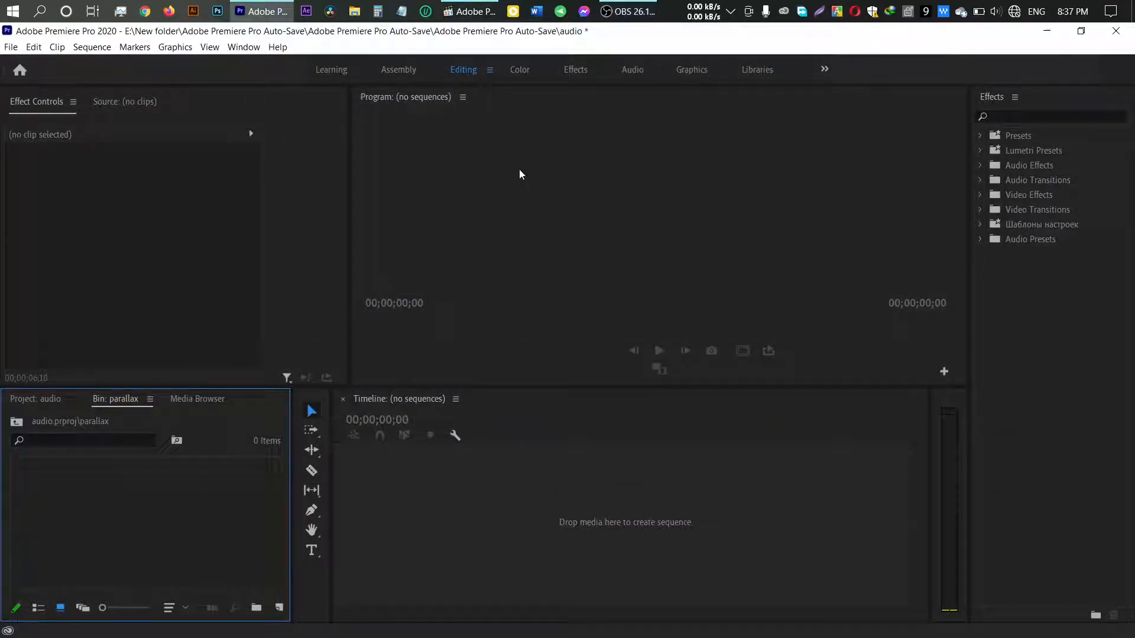
pyautogui.doubleClick(123, 485)
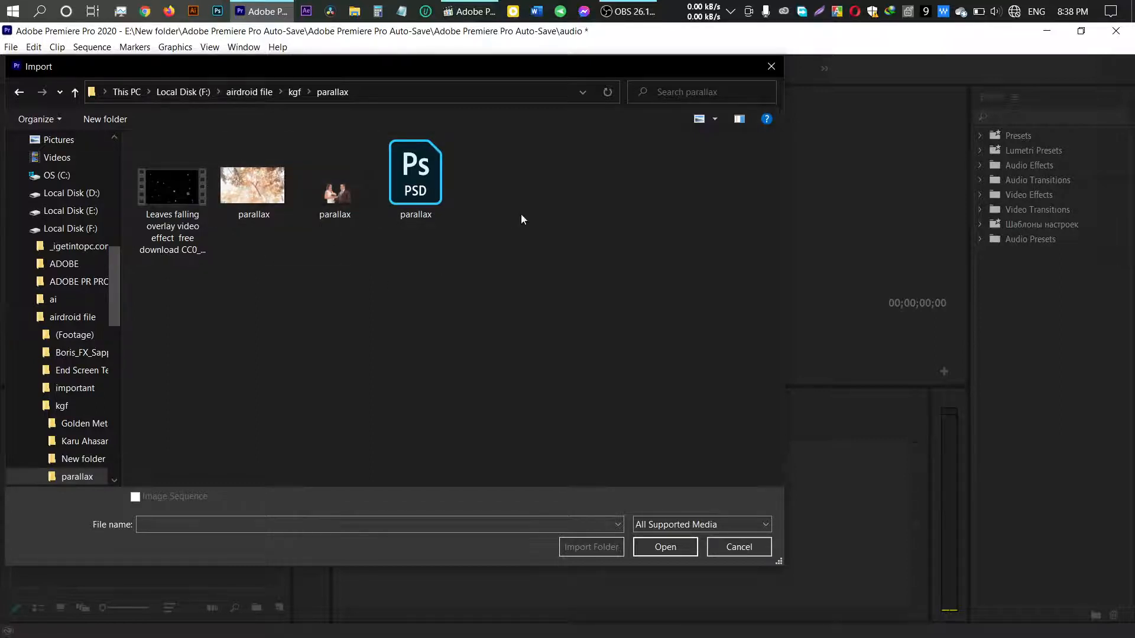
pyautogui.doubleClick(434, 179)
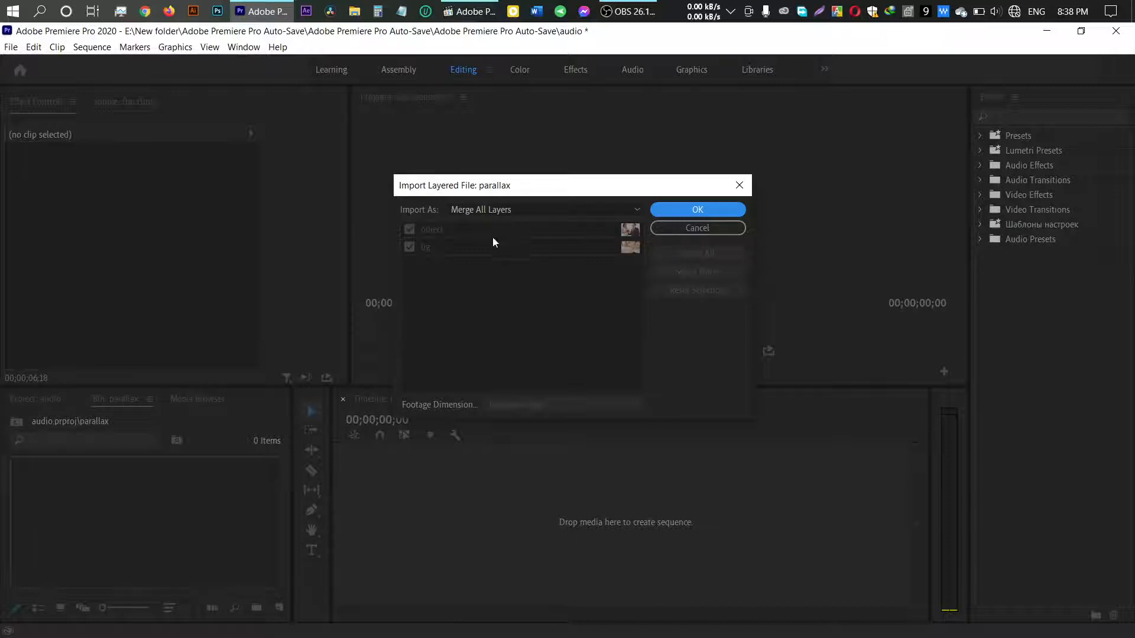
pyautogui.click(523, 210)
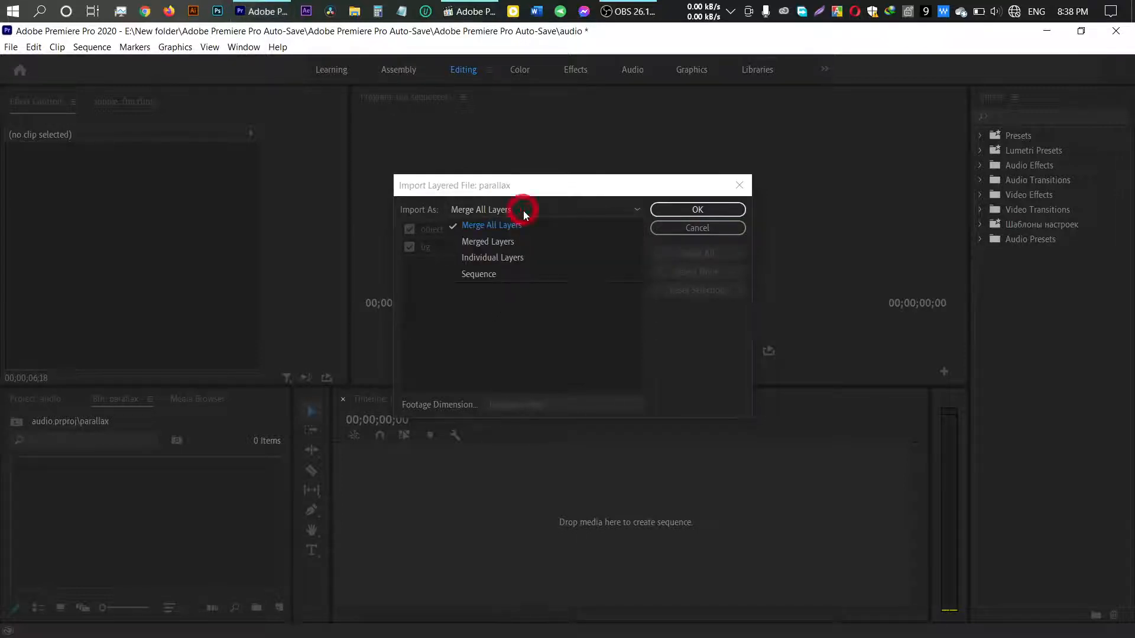
pyautogui.click(510, 257)
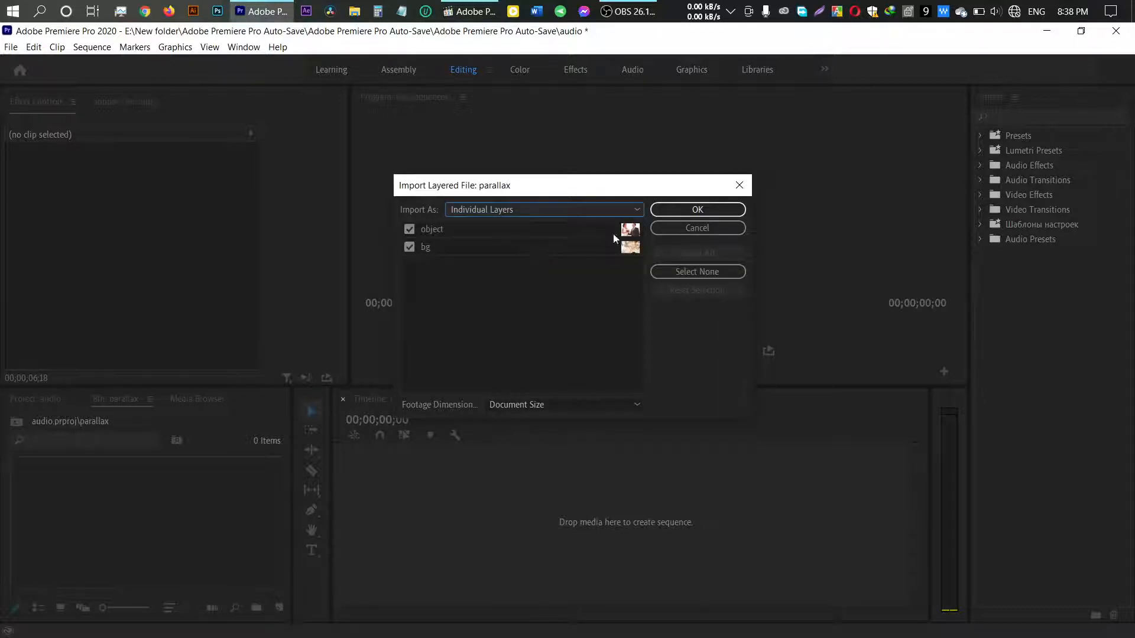
pyautogui.click(698, 209)
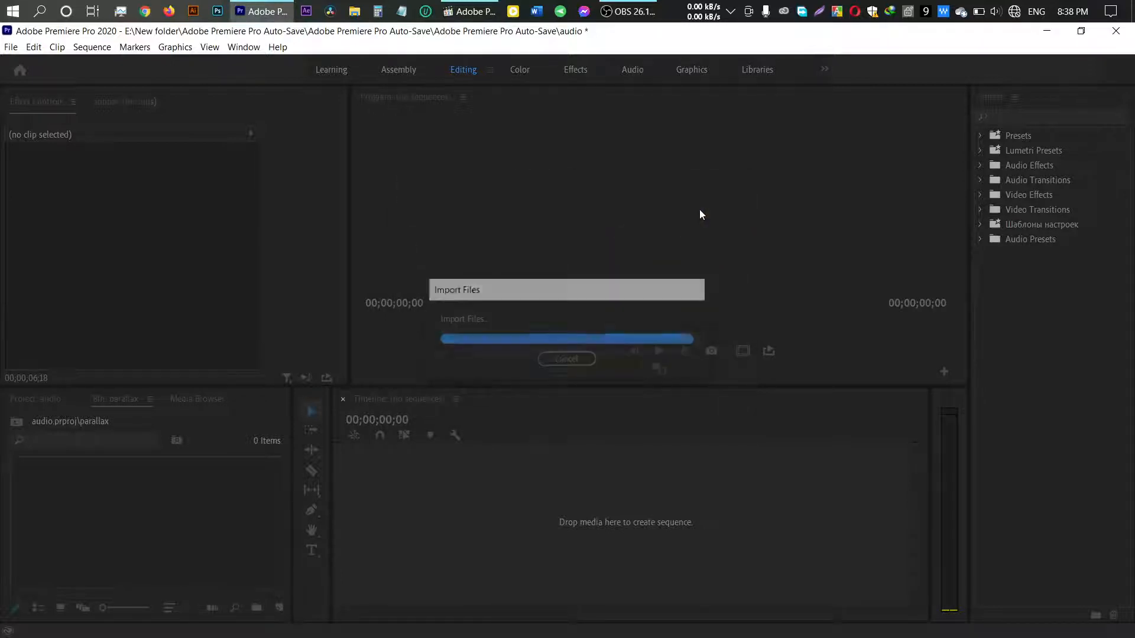
pyautogui.click(249, 491)
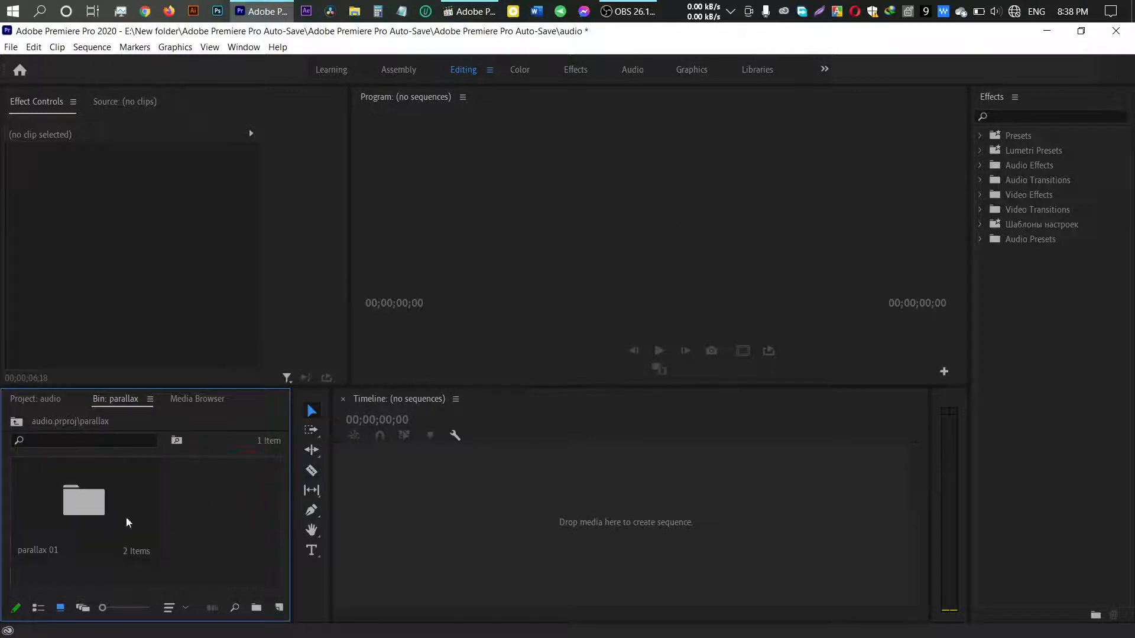
# Create a sequence from bg/parallax.psd in the parallax 01 bin and place object/parallax.psd above it on track V2.
pyautogui.doubleClick(84, 505)
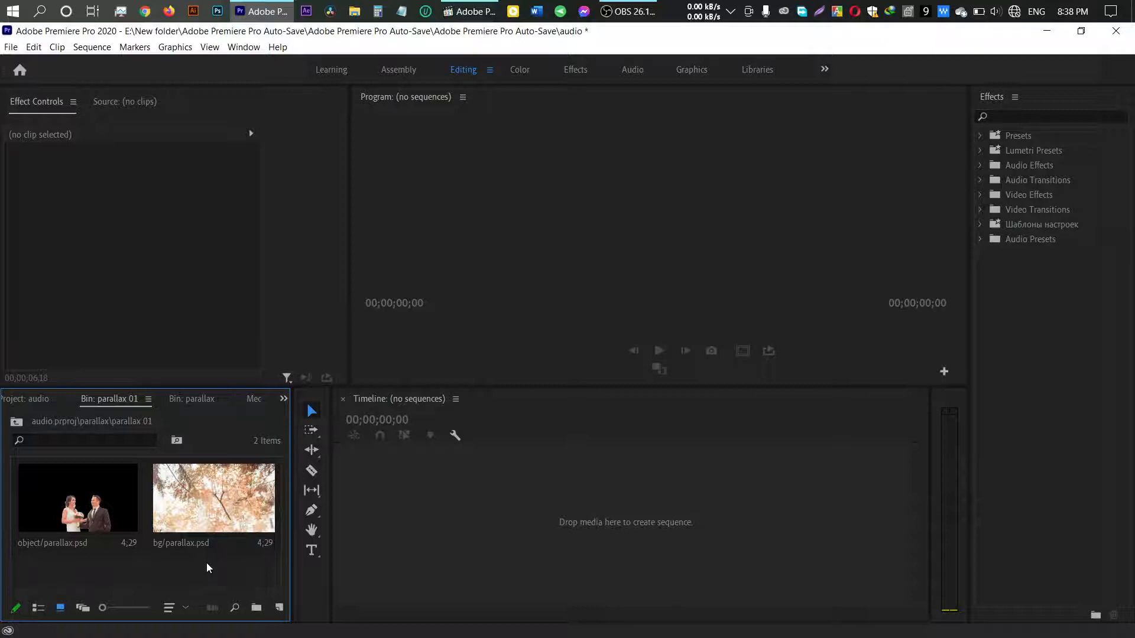
pyautogui.click(193, 509)
pyautogui.moveTo(272, 513); pyautogui.dragTo(410, 513)
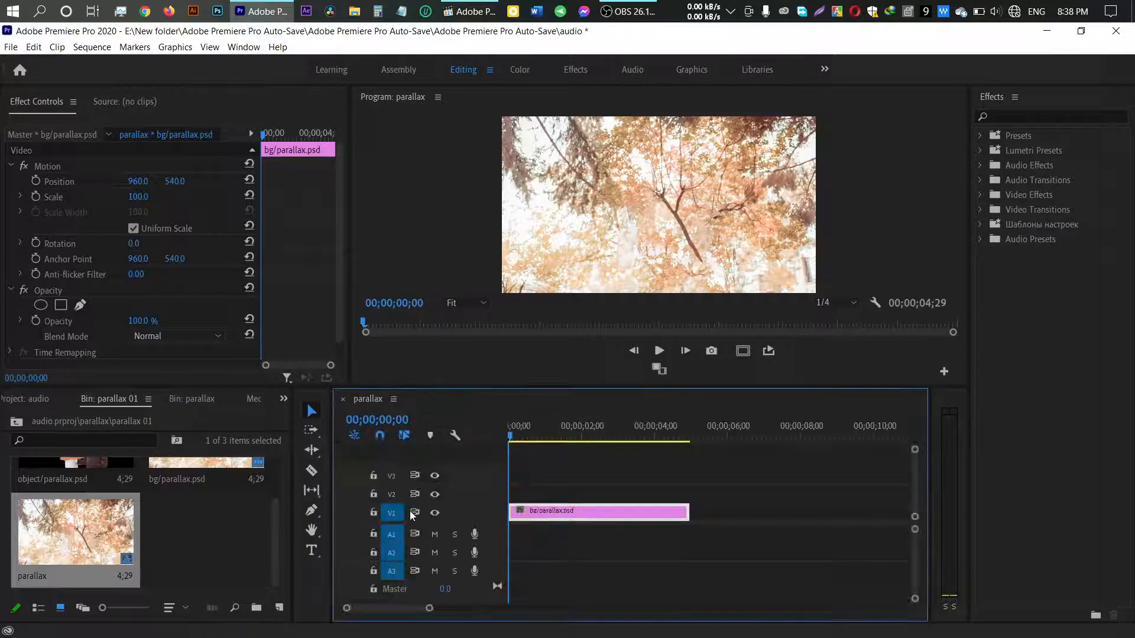
pyautogui.scroll(2, 171, 550)
pyautogui.moveTo(57, 512); pyautogui.dragTo(510, 493)
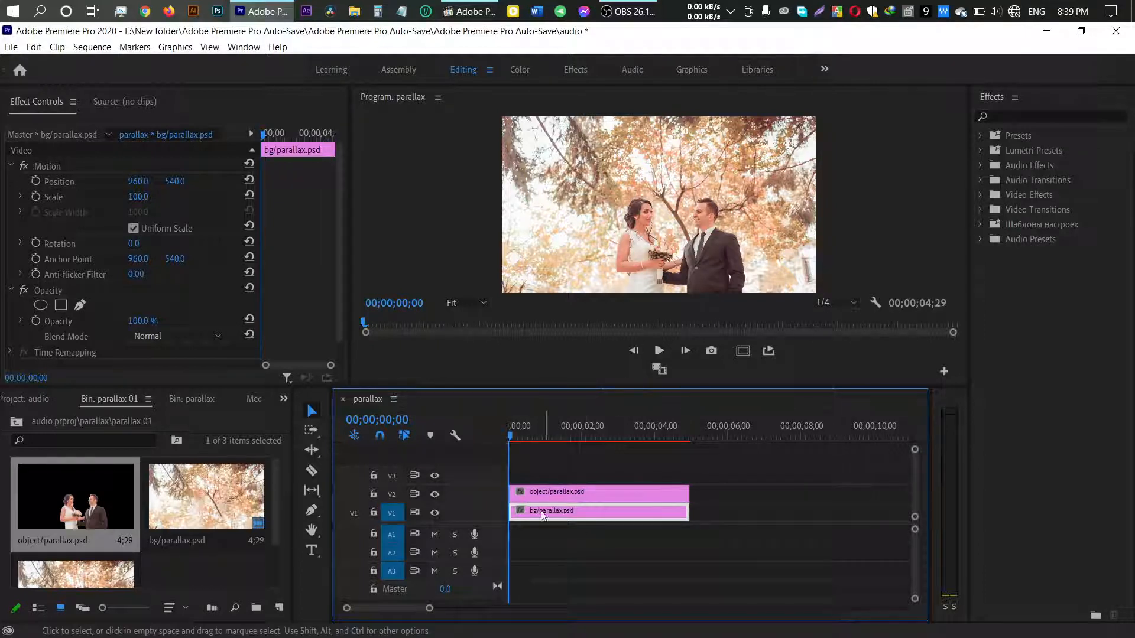
# Hide and show tracks V2 and V1 in turn to check the couple and background layers separately.
pyautogui.click(435, 495)
pyautogui.click(435, 495)
pyautogui.click(435, 513)
pyautogui.click(435, 513)
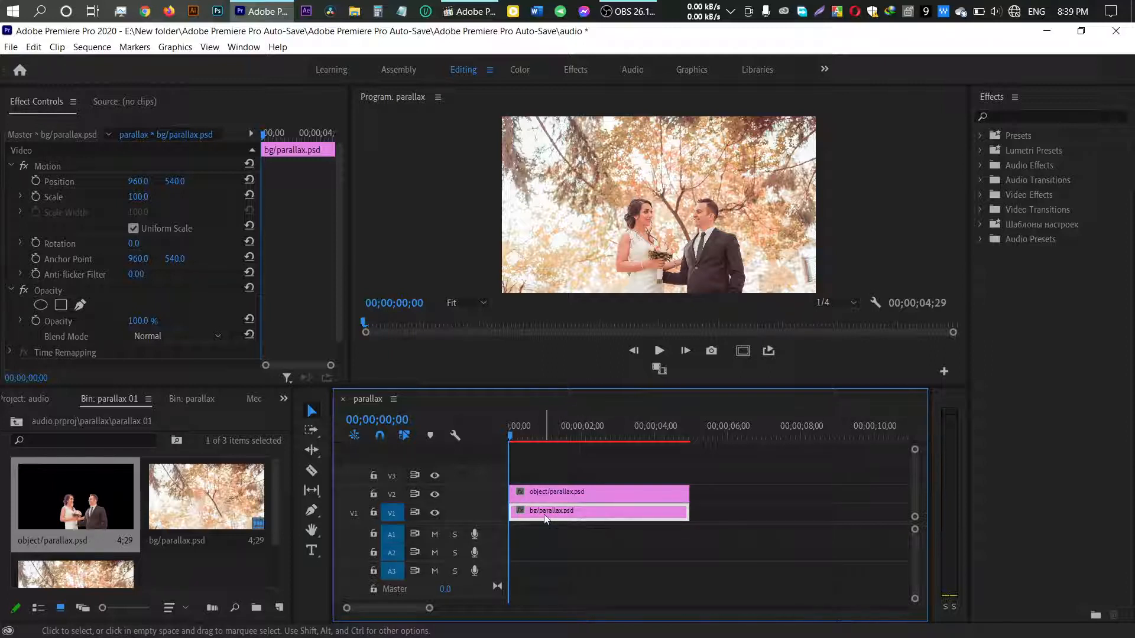
# Lock track V2 and enlarge the bg clip to a scale of about 146 in the opening frames using its scale keyframe.
pyautogui.click(544, 491)
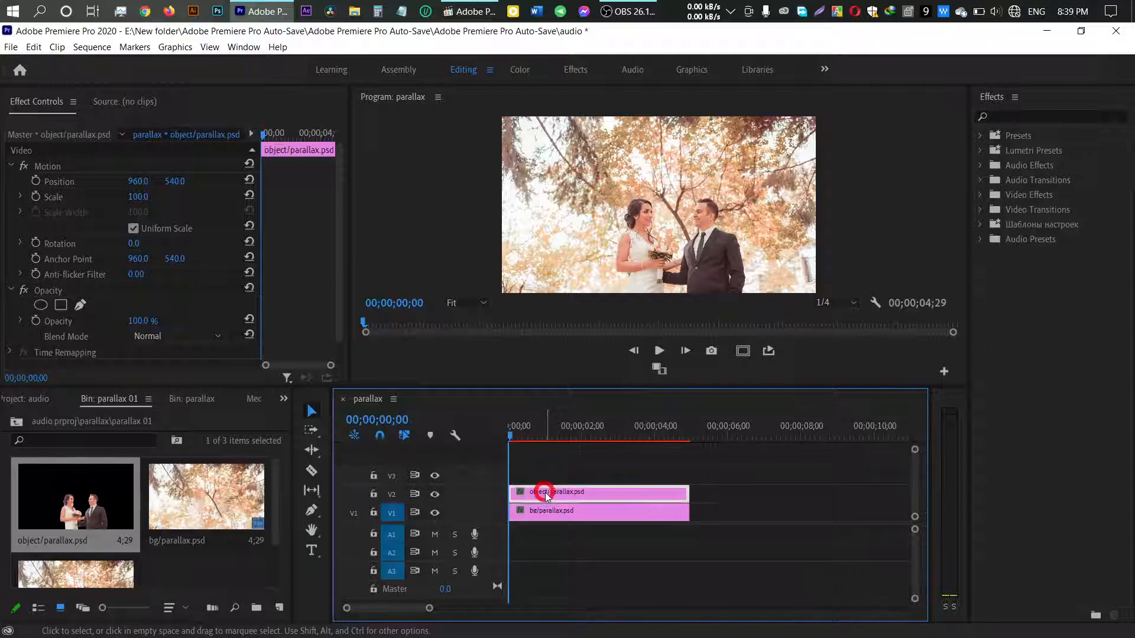
pyautogui.click(373, 494)
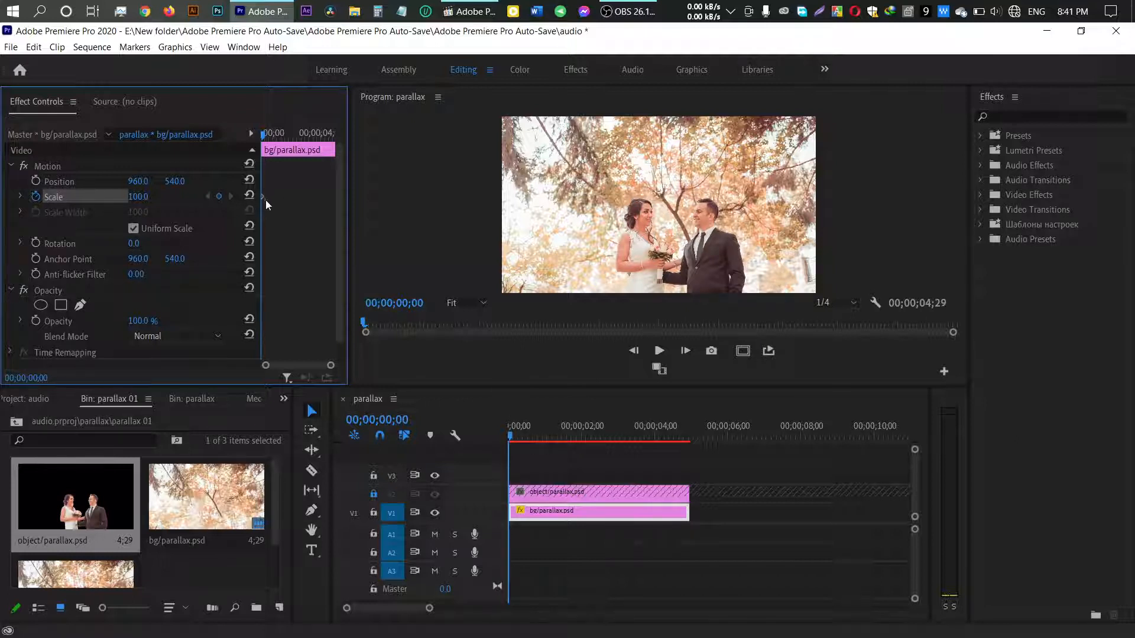
pyautogui.click(511, 427)
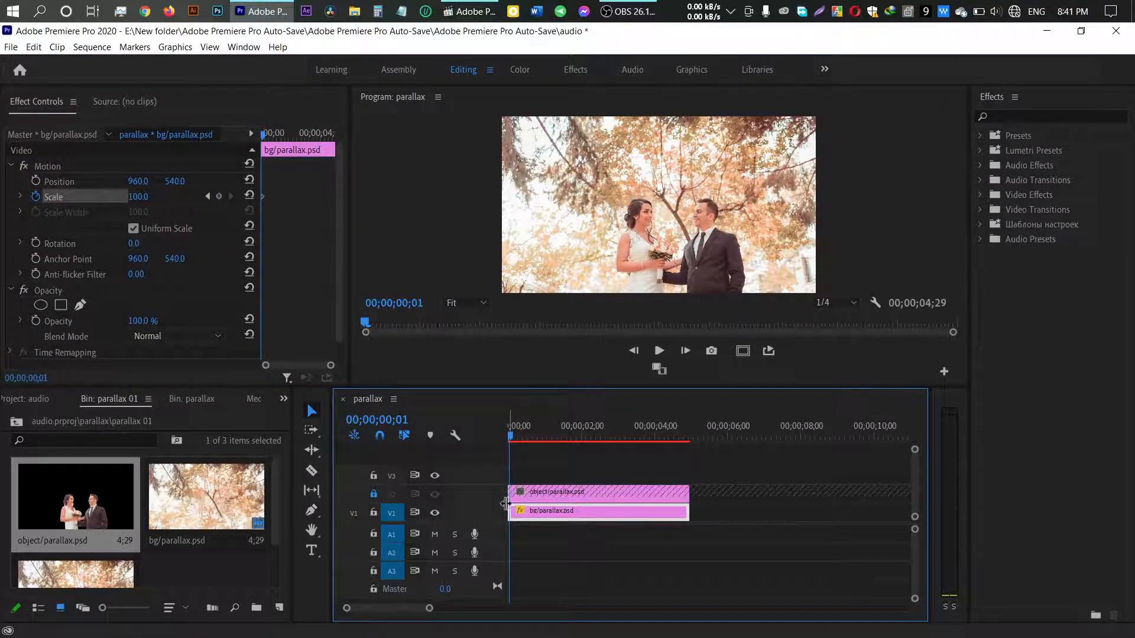
pyautogui.click(775, 171)
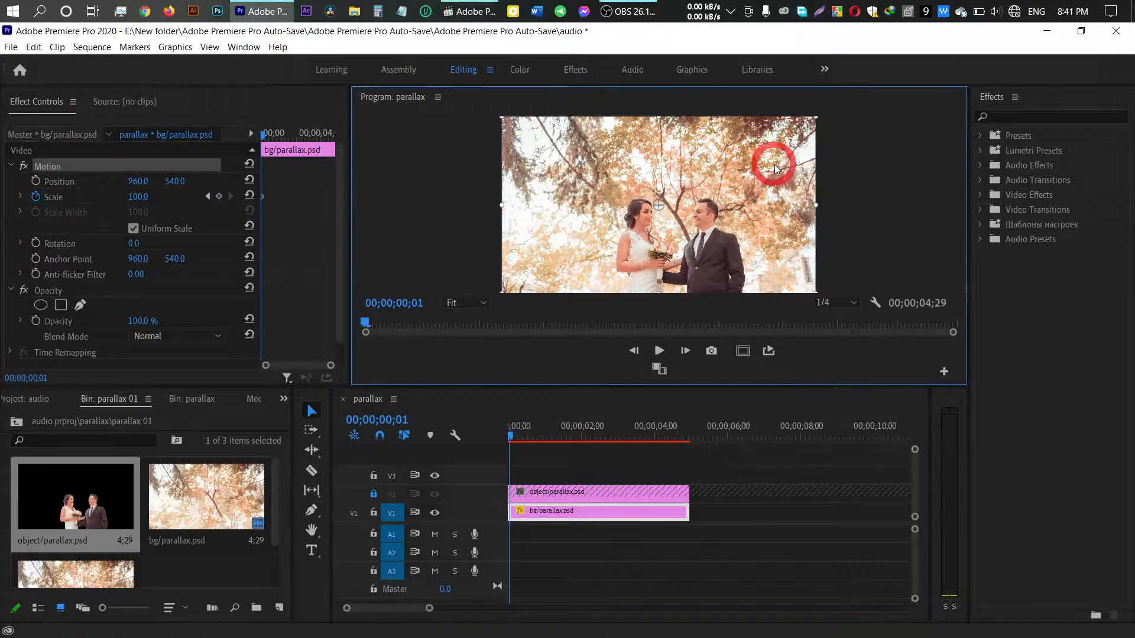
pyautogui.moveTo(818, 204); pyautogui.dragTo(888, 213)
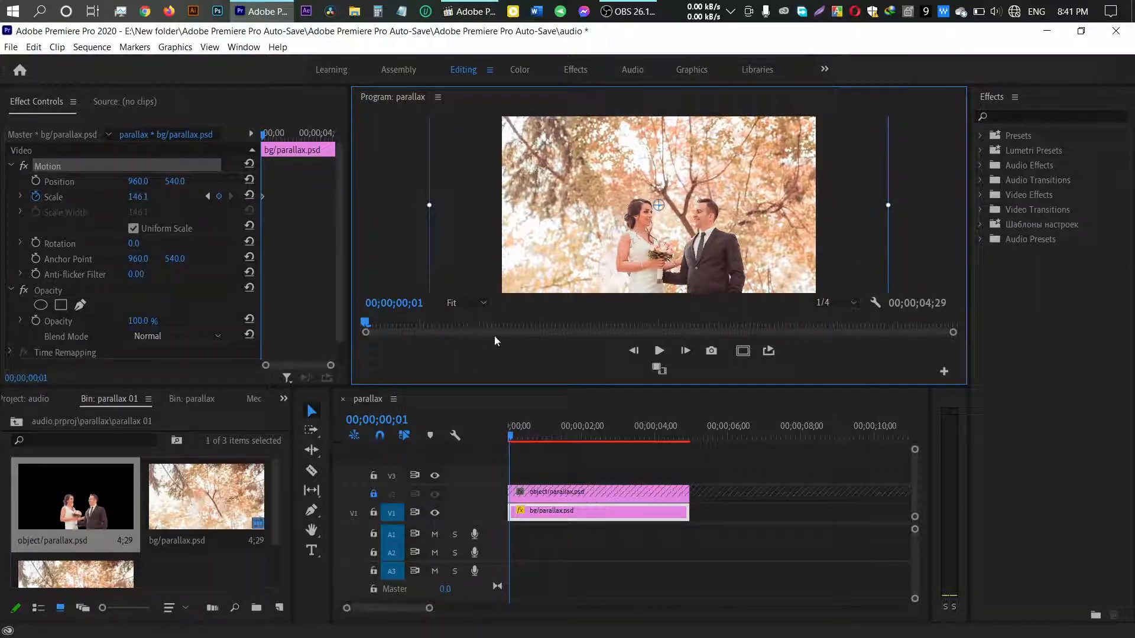
# Add a Scale keyframe to the bg clip at 00;00;04;27 and reduce its scale to 100.
pyautogui.click(513, 438)
pyautogui.press('space')
pyautogui.moveTo(580, 440); pyautogui.dragTo(686, 439)
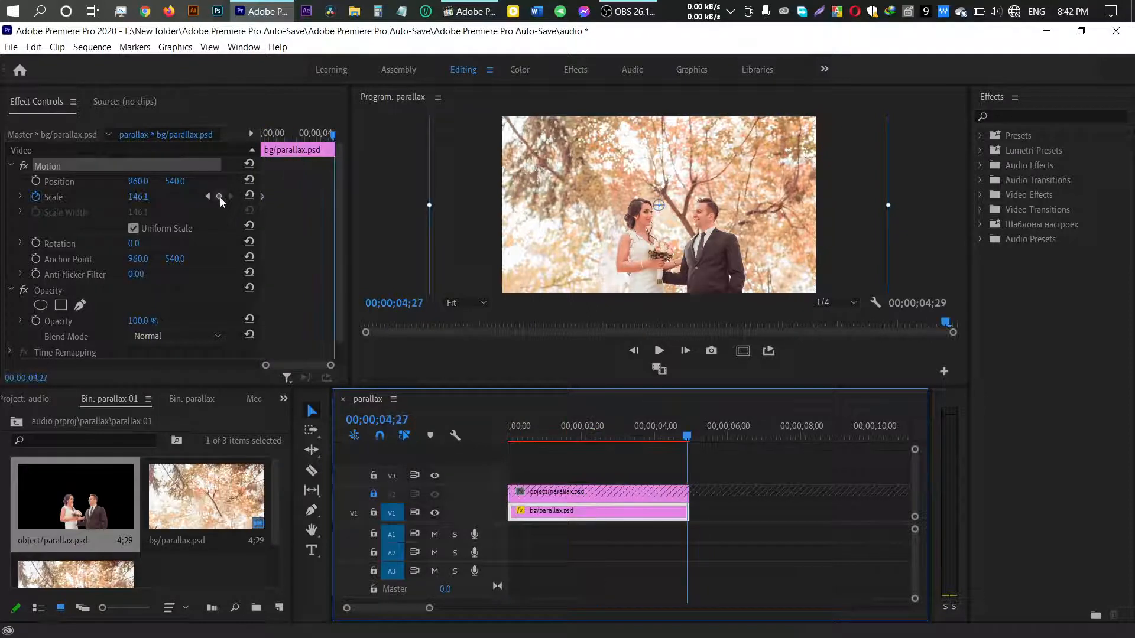
pyautogui.click(220, 197)
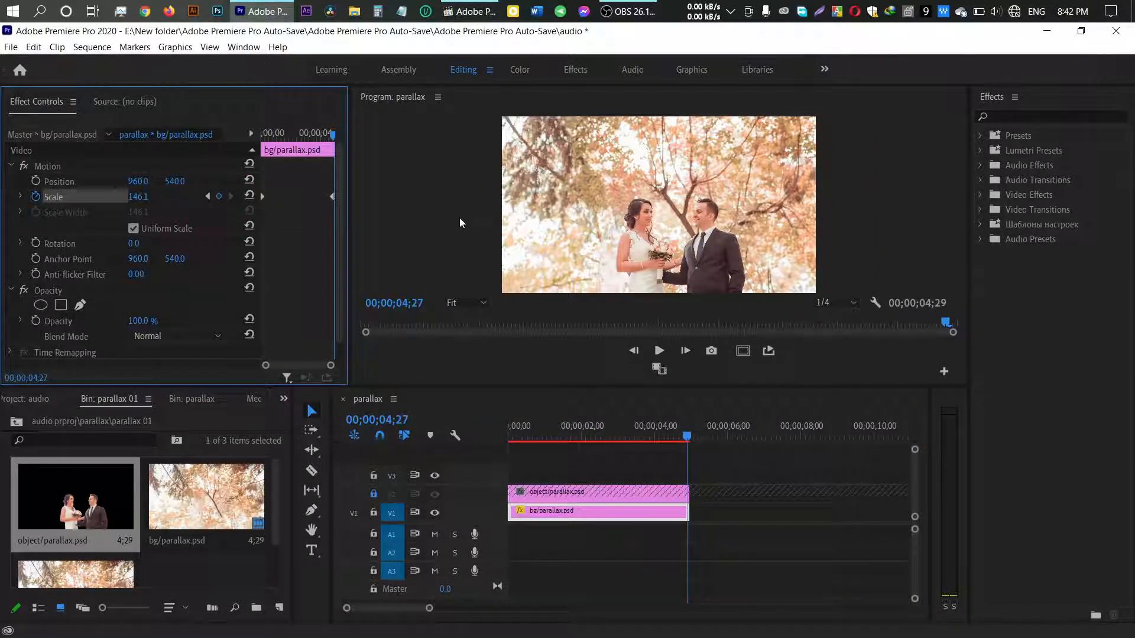
pyautogui.click(798, 159)
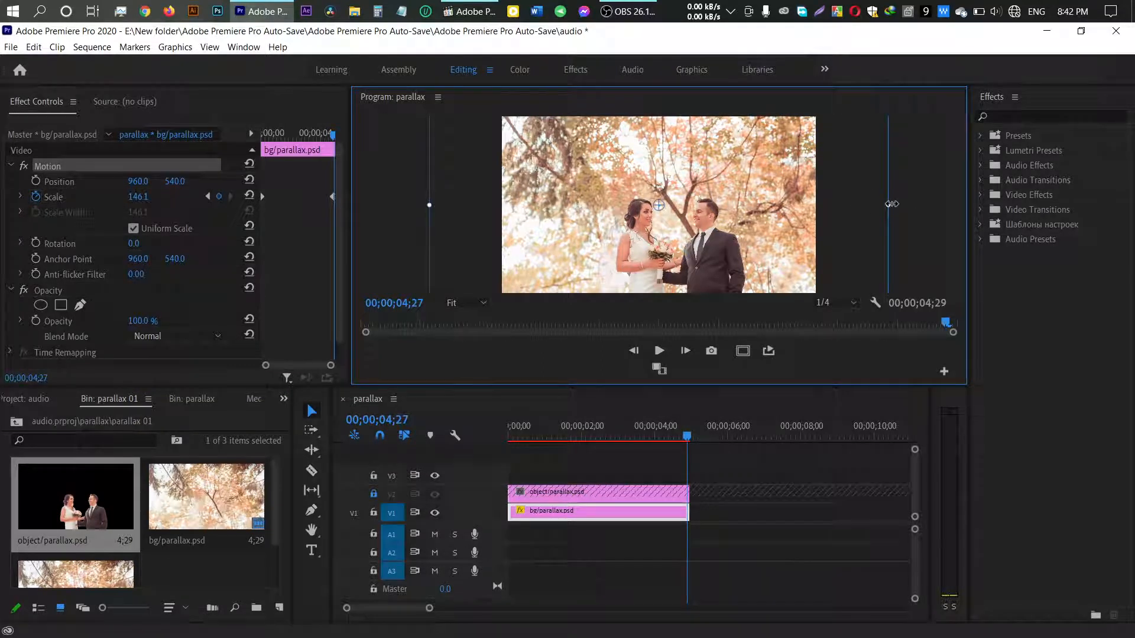
pyautogui.moveTo(891, 203); pyautogui.dragTo(816, 204)
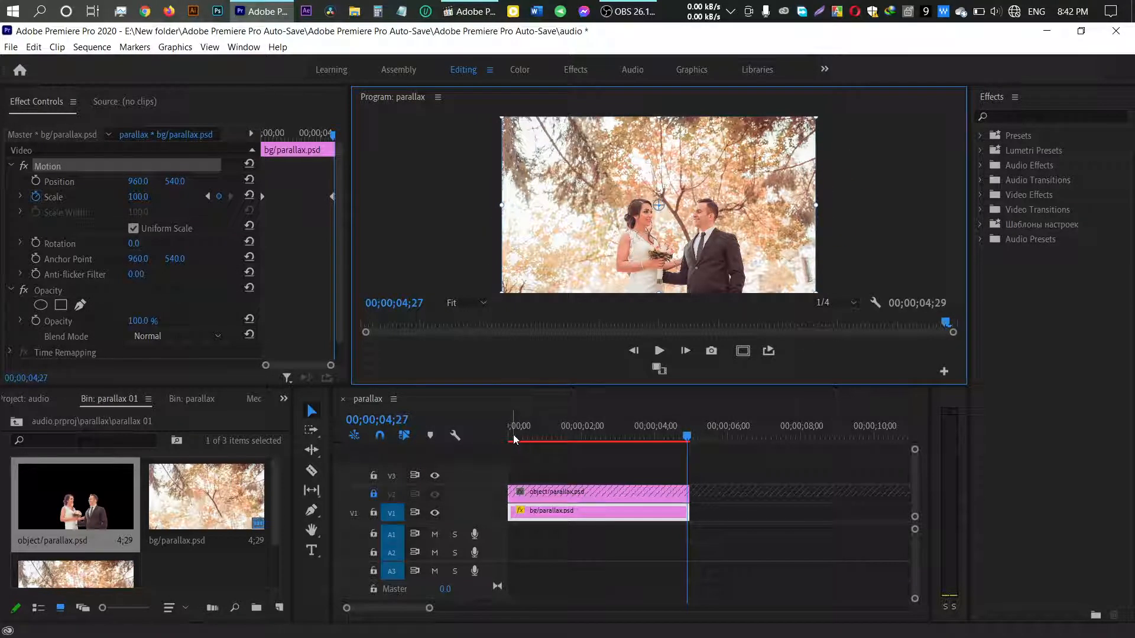
# Scrub through the sequence from start to end to review the background's scale animation.
pyautogui.click(513, 439)
pyautogui.moveTo(513, 439); pyautogui.dragTo(511, 438)
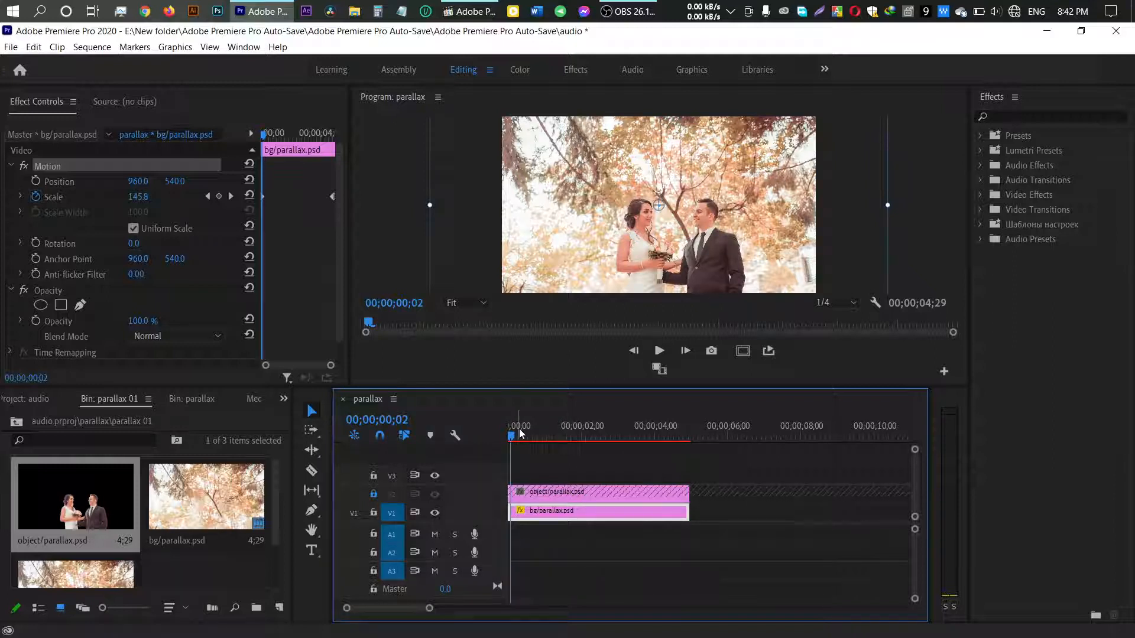
pyautogui.click(518, 441)
pyautogui.moveTo(518, 440); pyautogui.dragTo(683, 440)
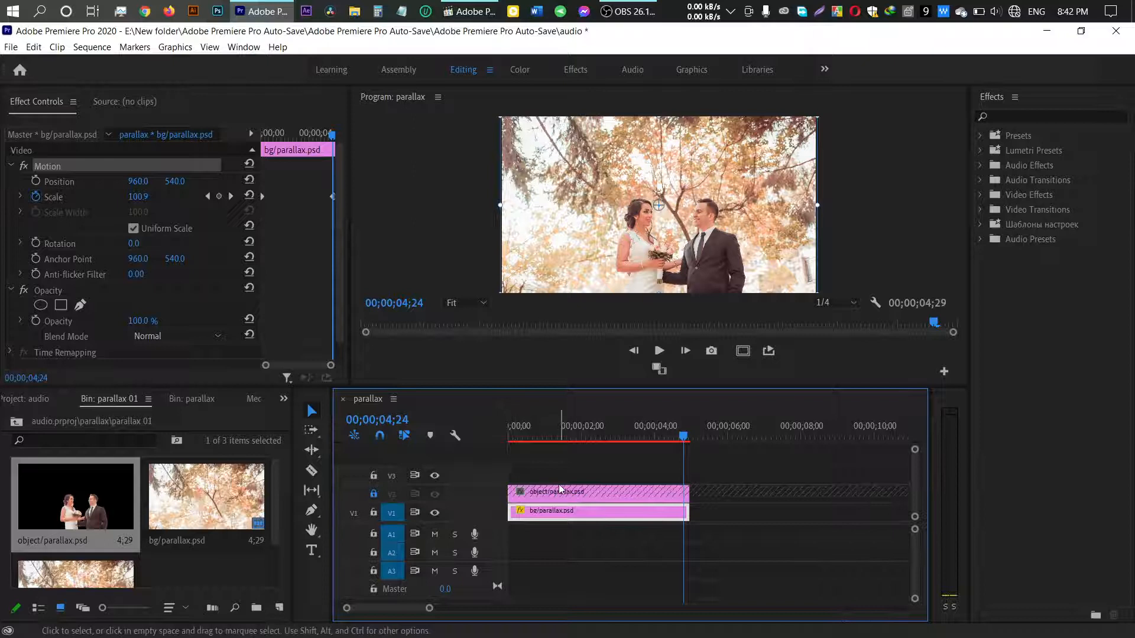
# Unlock track V2 and start Scale keyframing on the object clip at 00;00;00;02.
pyautogui.click(374, 494)
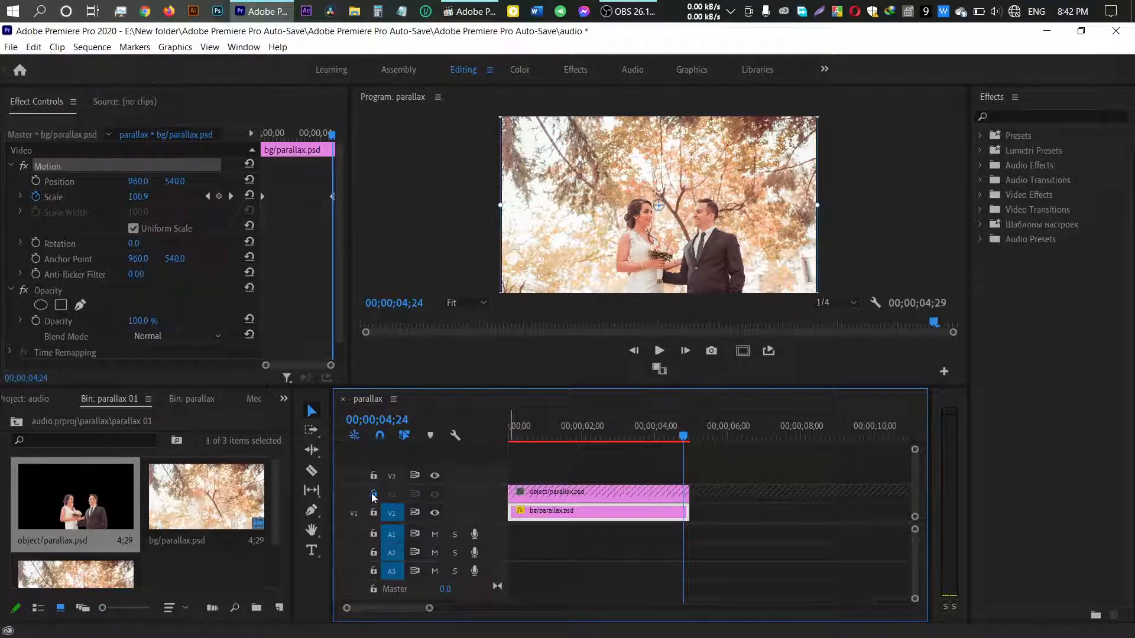
pyautogui.click(575, 493)
pyautogui.moveTo(522, 428); pyautogui.dragTo(506, 427)
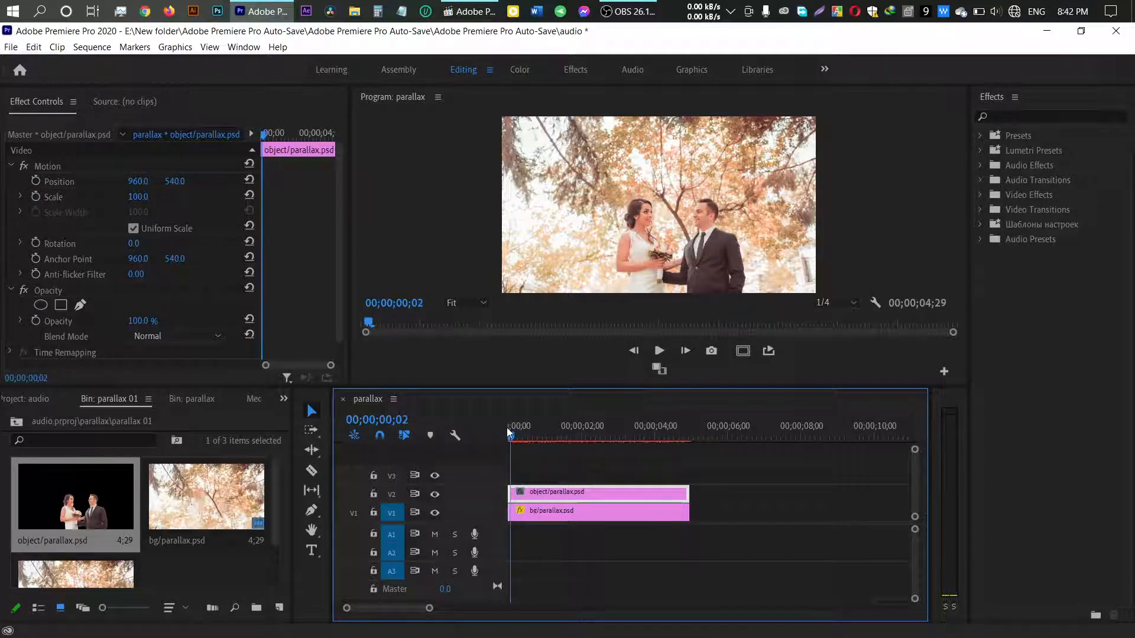
pyautogui.click(36, 197)
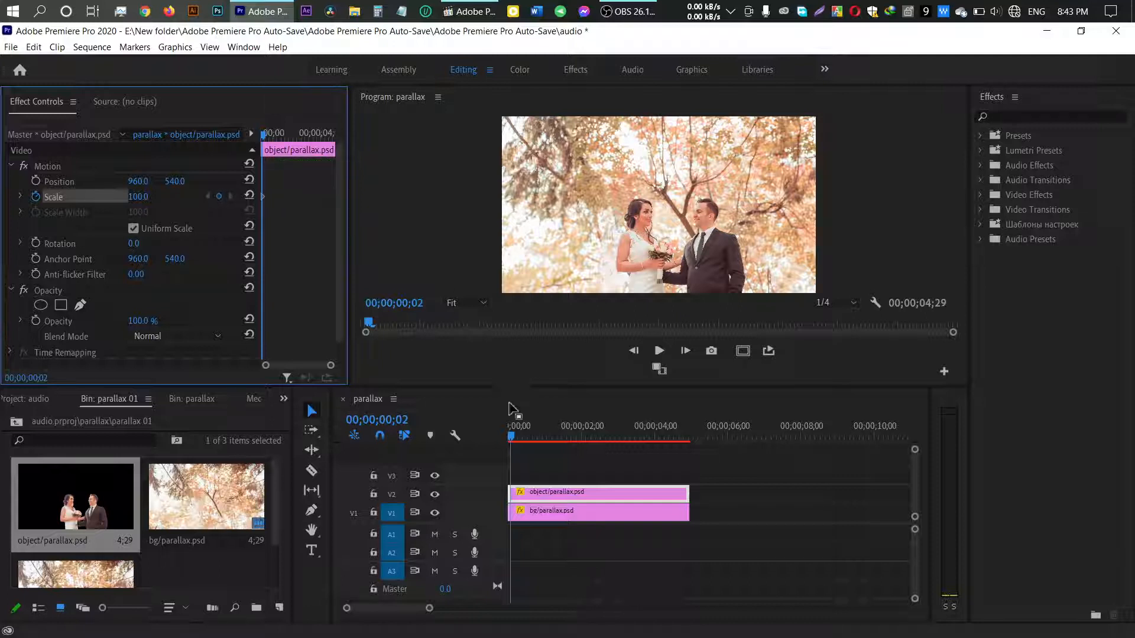
# Add a Scale keyframe to the object clip at 00;00;04;26 and enlarge the couple to a scale of about 127.
pyautogui.moveTo(512, 440); pyautogui.dragTo(686, 438)
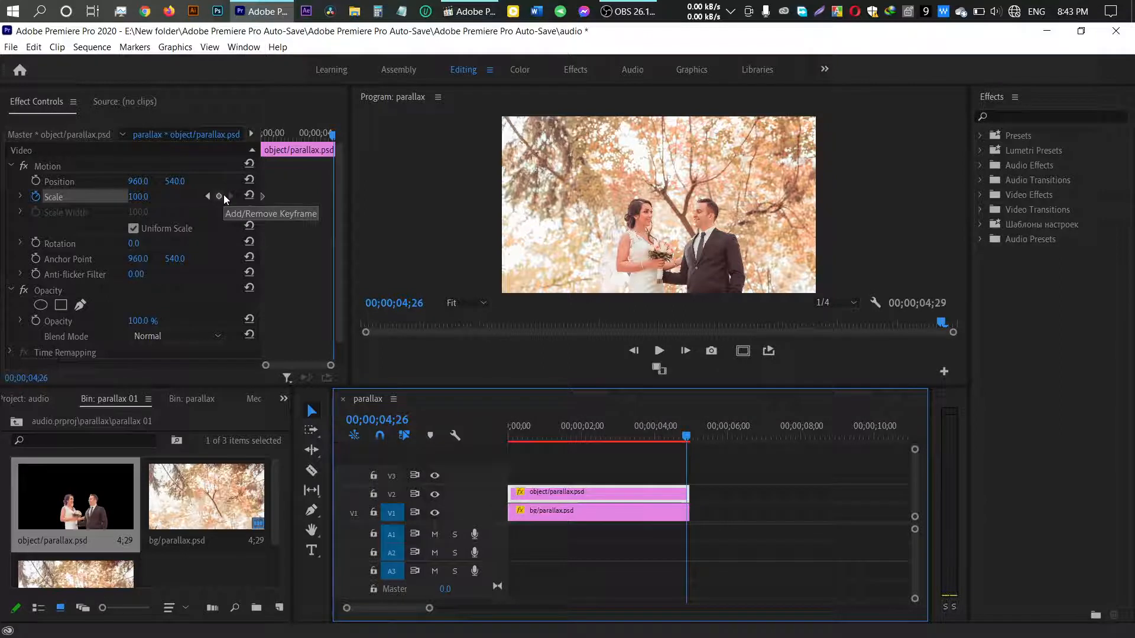
pyautogui.click(220, 195)
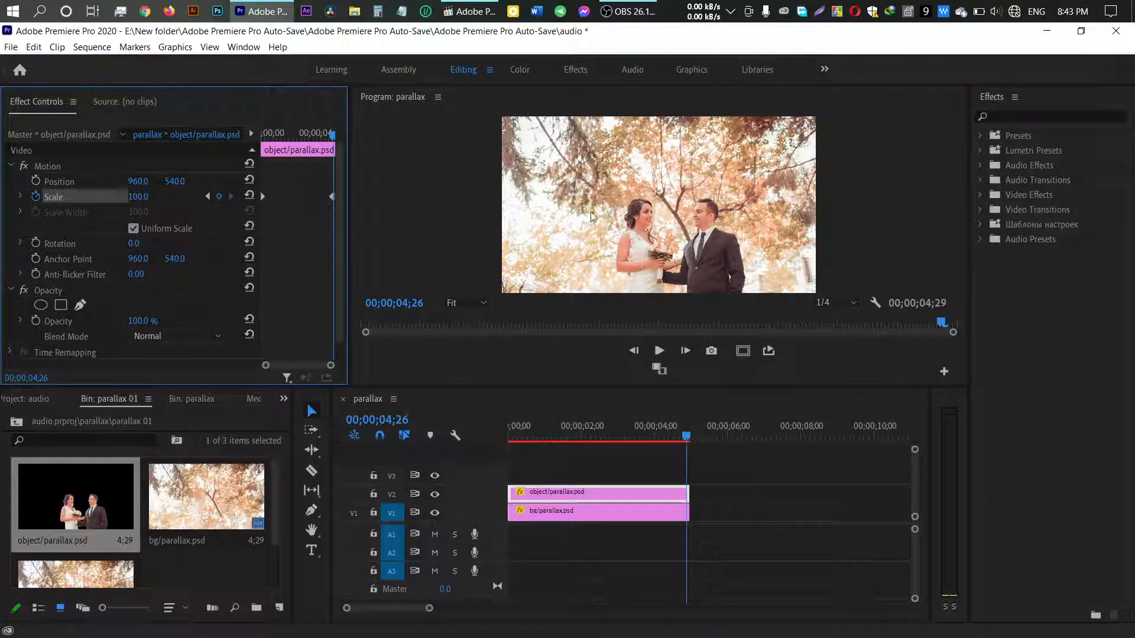
pyautogui.click(708, 257)
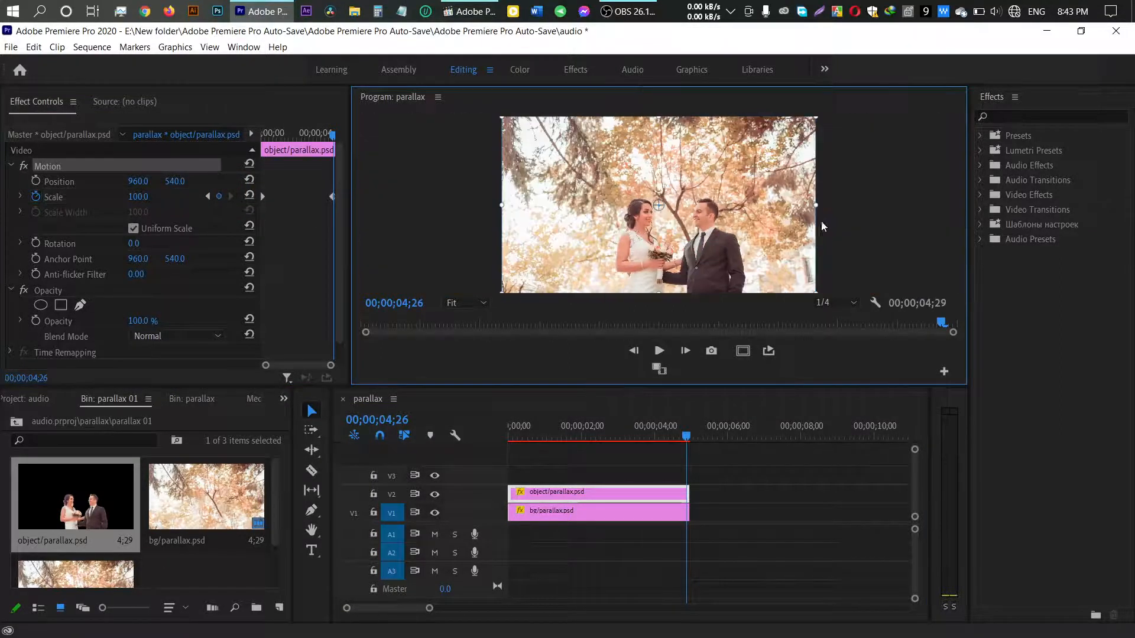
pyautogui.moveTo(819, 204); pyautogui.dragTo(862, 205)
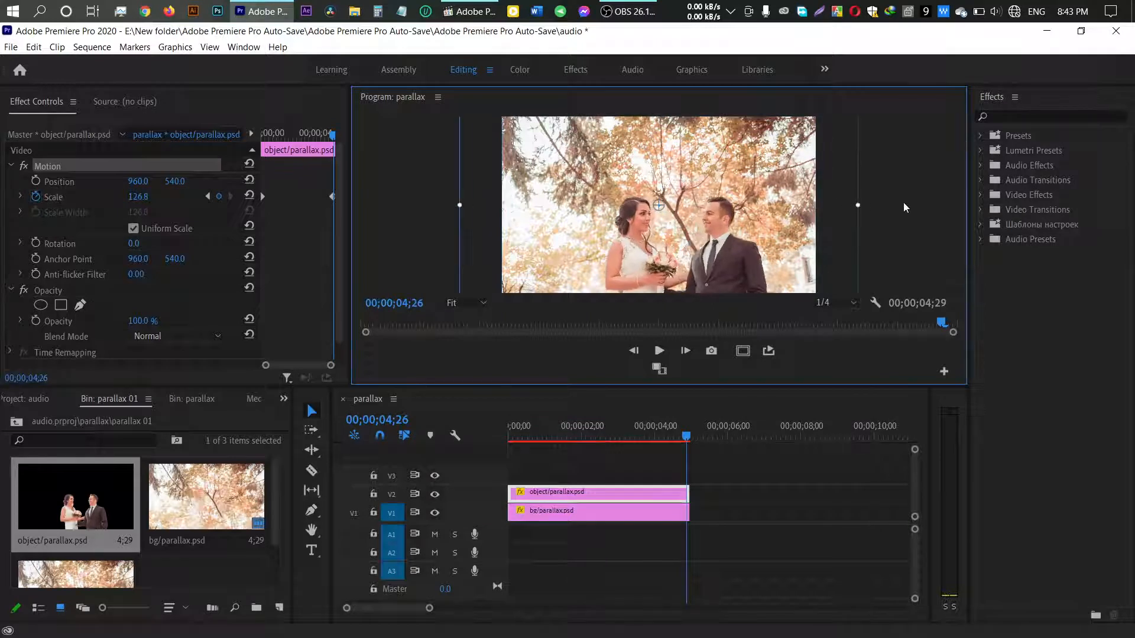
# Play back the sequence from the start to review the combined couple and background animation.
pyautogui.moveTo(686, 427); pyautogui.dragTo(496, 427)
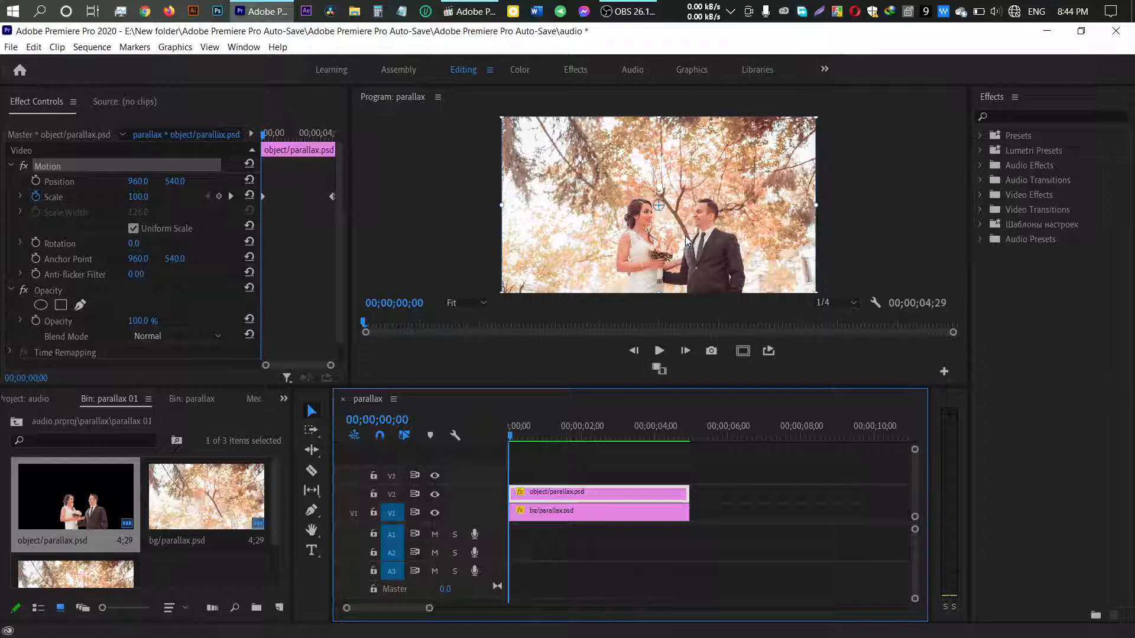
pyautogui.click(659, 350)
pyautogui.click(501, 436)
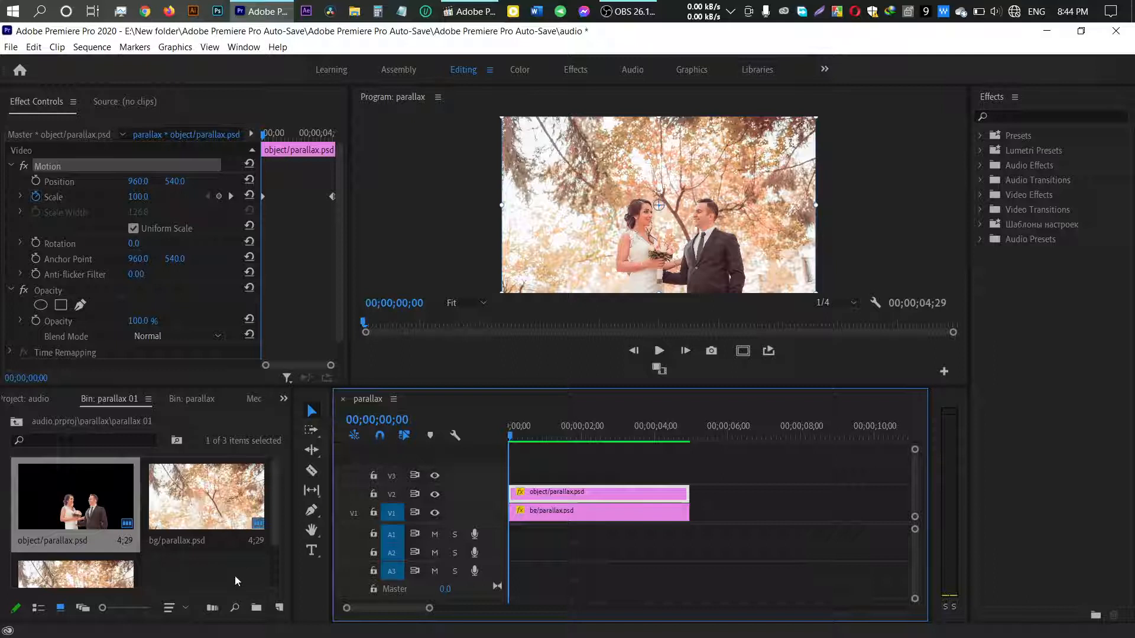
# Import the Leaves falling overlay video into the parallax 01 bin and place it on track V3 at the sequence start.
pyautogui.click(216, 573)
pyautogui.doubleClick(215, 572)
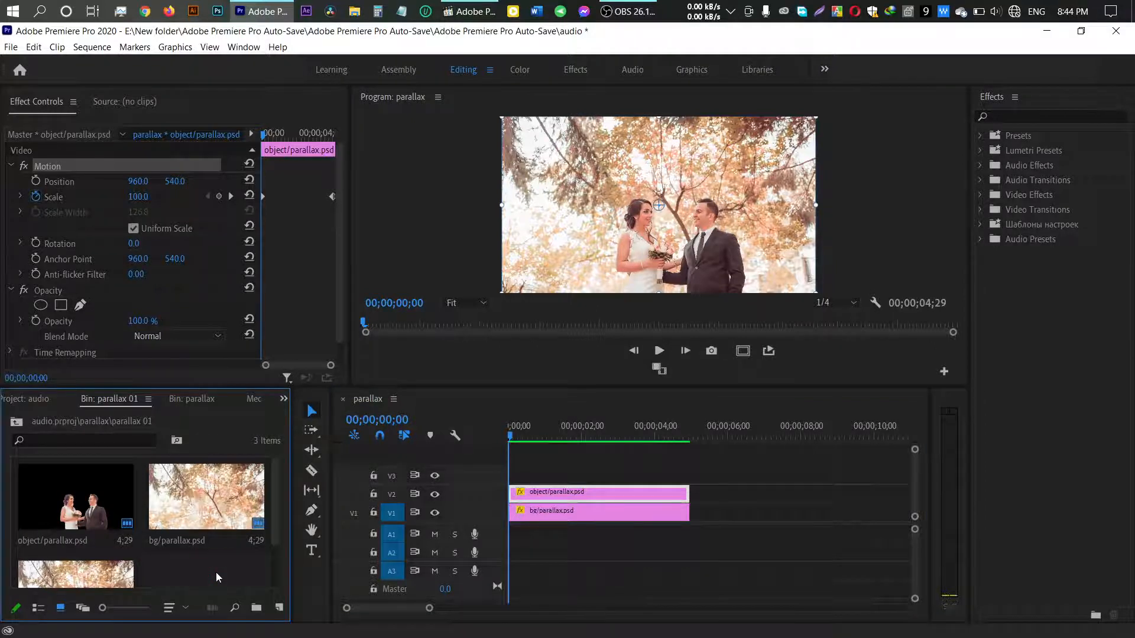
pyautogui.click(175, 237)
pyautogui.doubleClick(175, 235)
pyautogui.moveTo(207, 532); pyautogui.dragTo(513, 474)
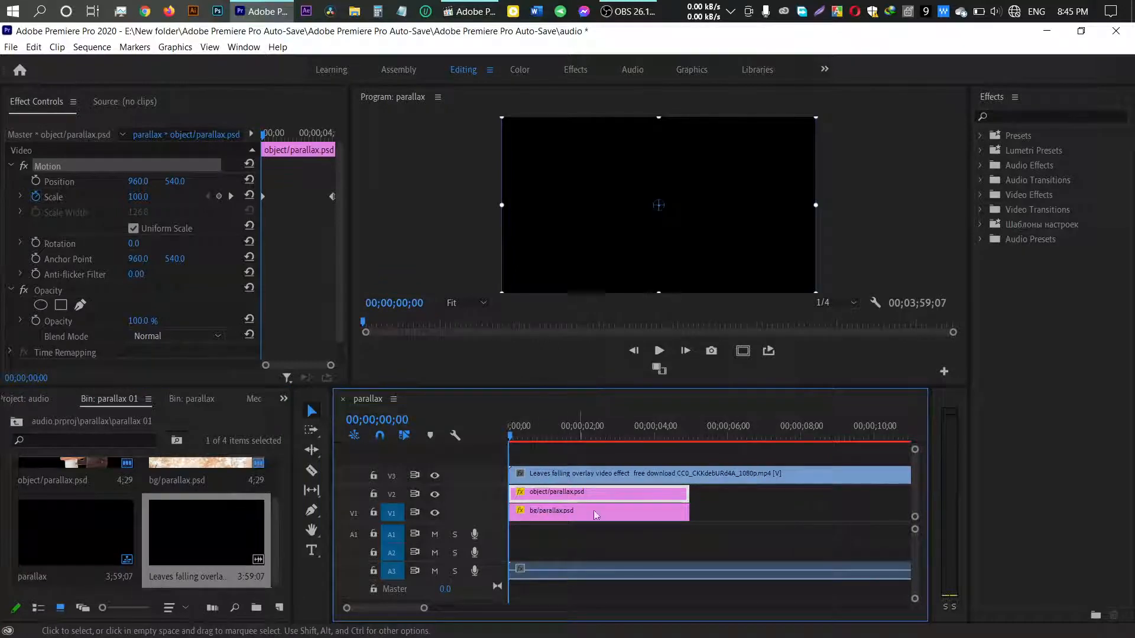
# Unlink the leaves overlay's audio from its video and delete the audio clip from track A3.
pyautogui.click(611, 474)
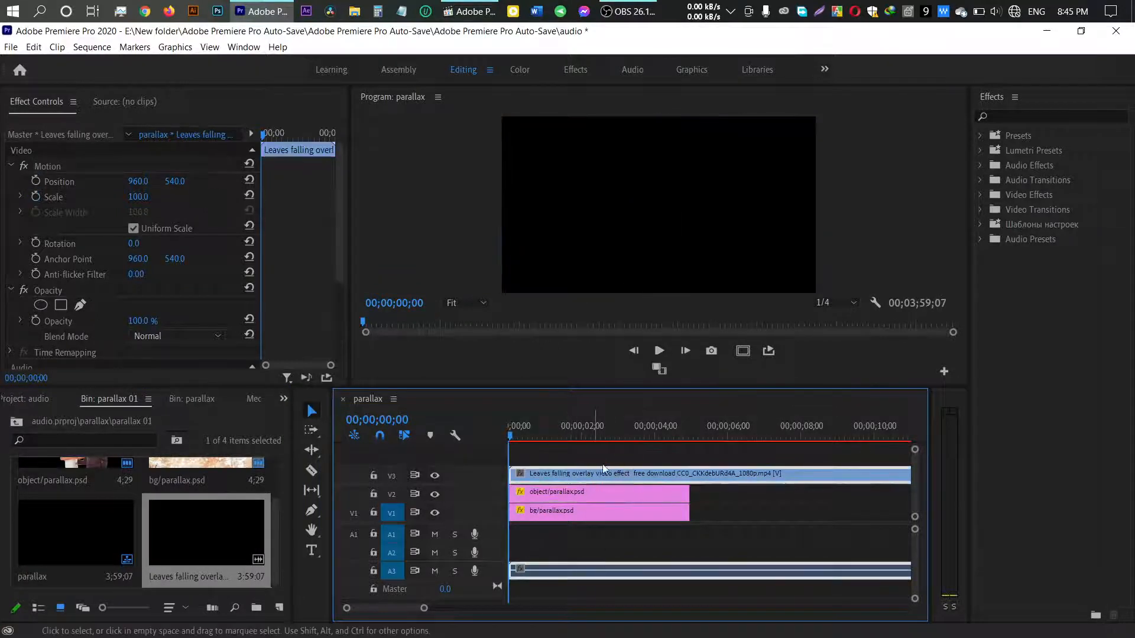
pyautogui.rightClick(619, 475)
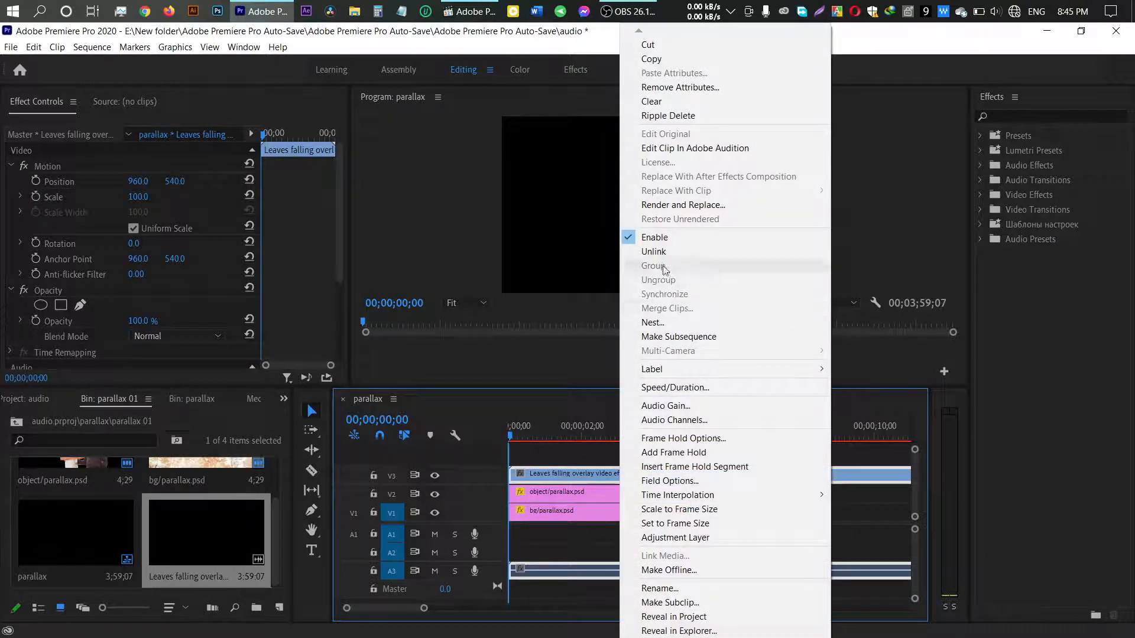
pyautogui.click(650, 251)
pyautogui.click(654, 570)
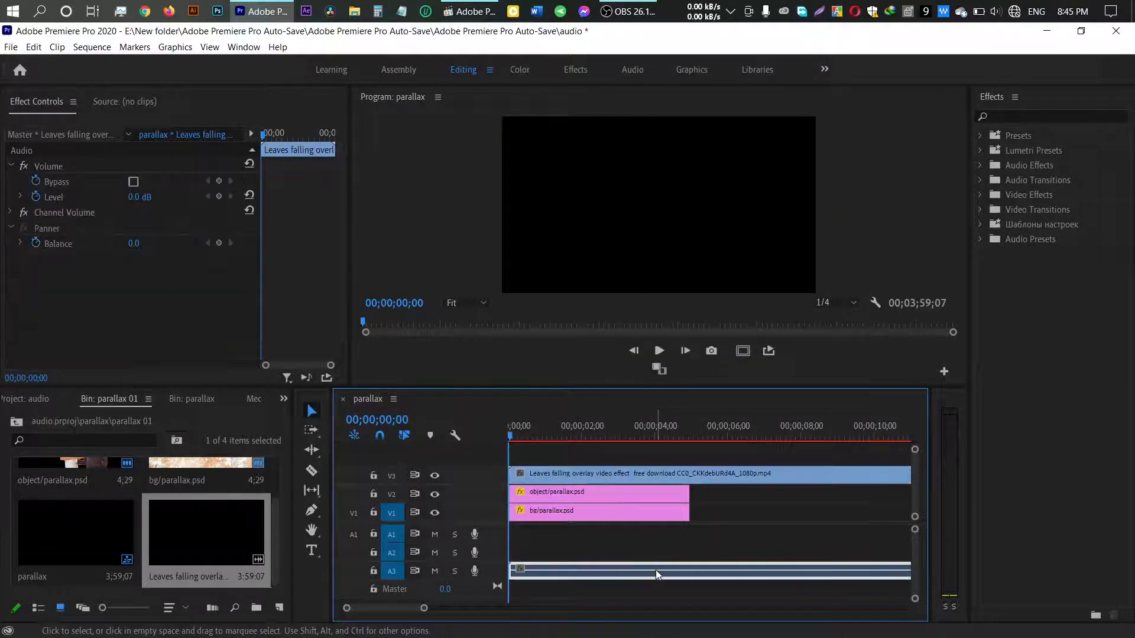
pyautogui.press('Delete')
# Set the leaves overlay's blend mode to Lighten and preview it over the photo.
pyautogui.moveTo(510, 437); pyautogui.dragTo(706, 440)
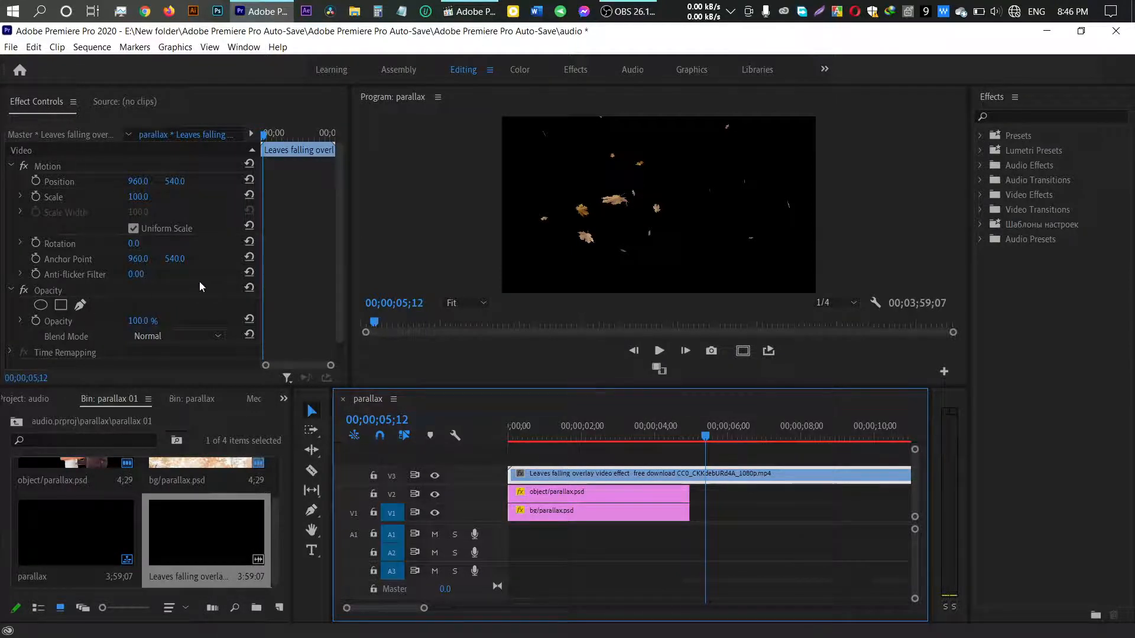
pyautogui.scroll(-1, 195, 289)
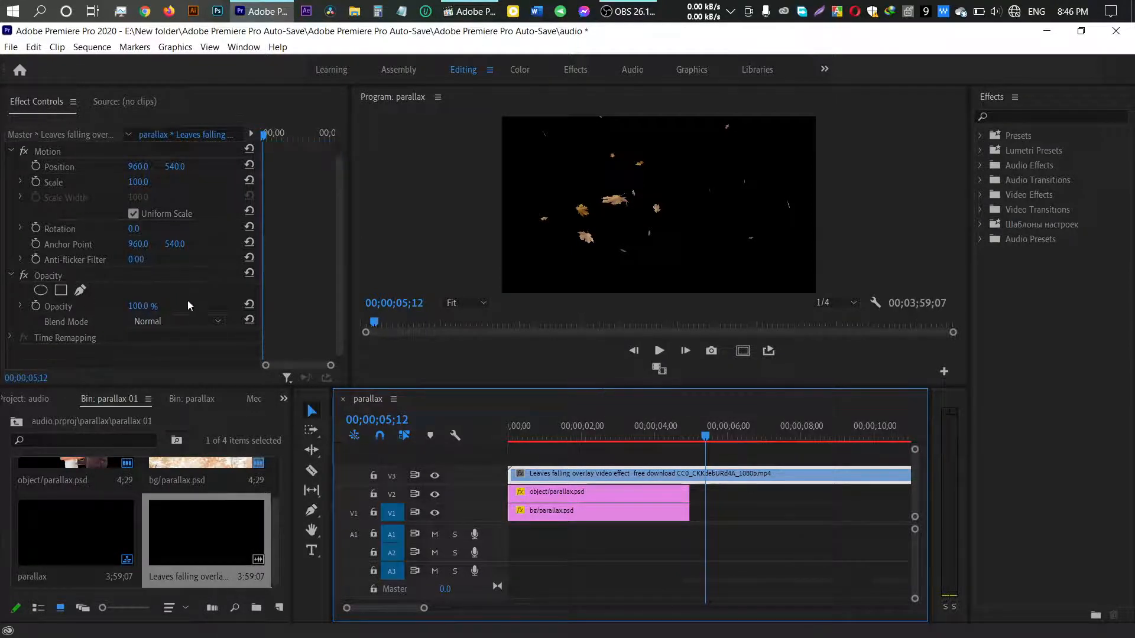
pyautogui.click(162, 320)
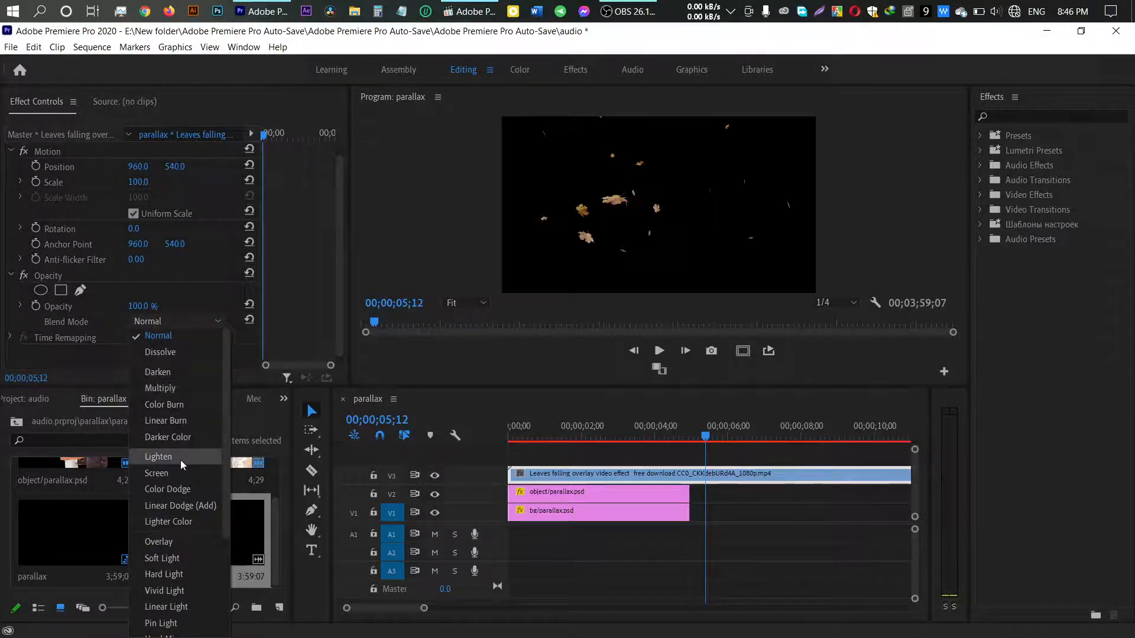
pyautogui.click(179, 457)
pyautogui.press('space')
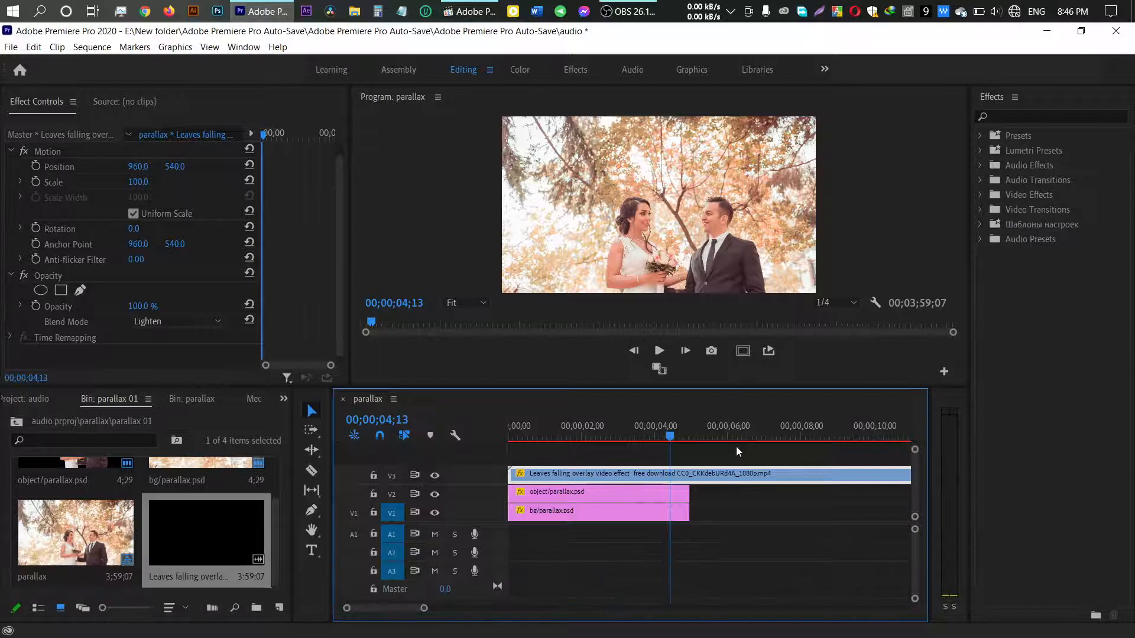
# Split the leaves overlay on track V3 at 00;00;04;28, near the end of the photo clips.
pyautogui.moveTo(669, 436); pyautogui.dragTo(688, 435)
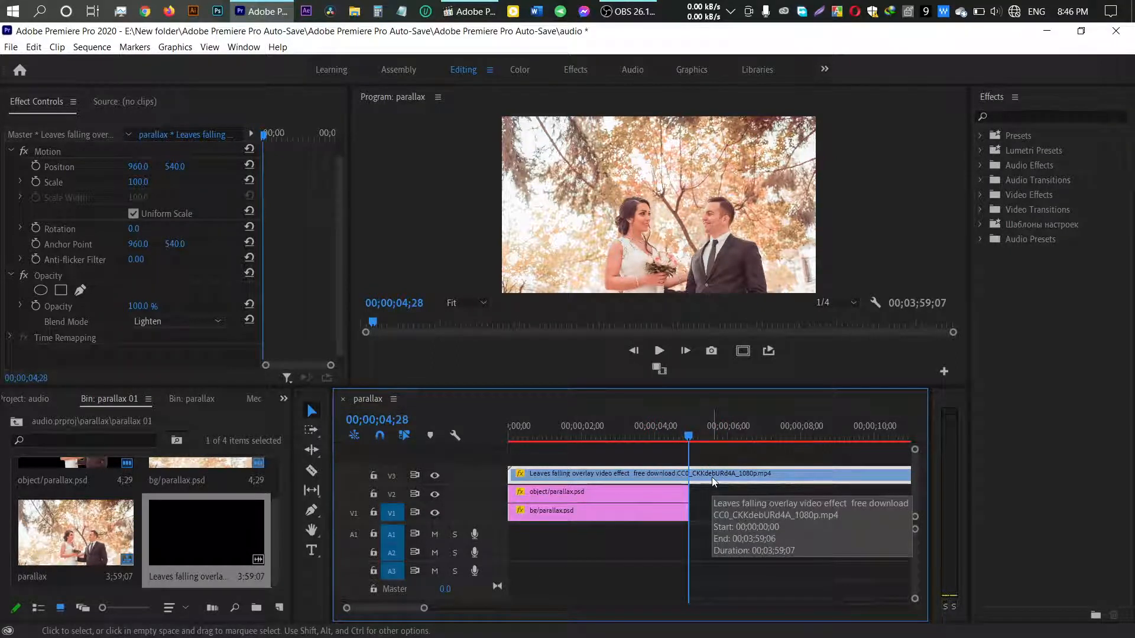
pyautogui.hotkey('ctrl', 'k')
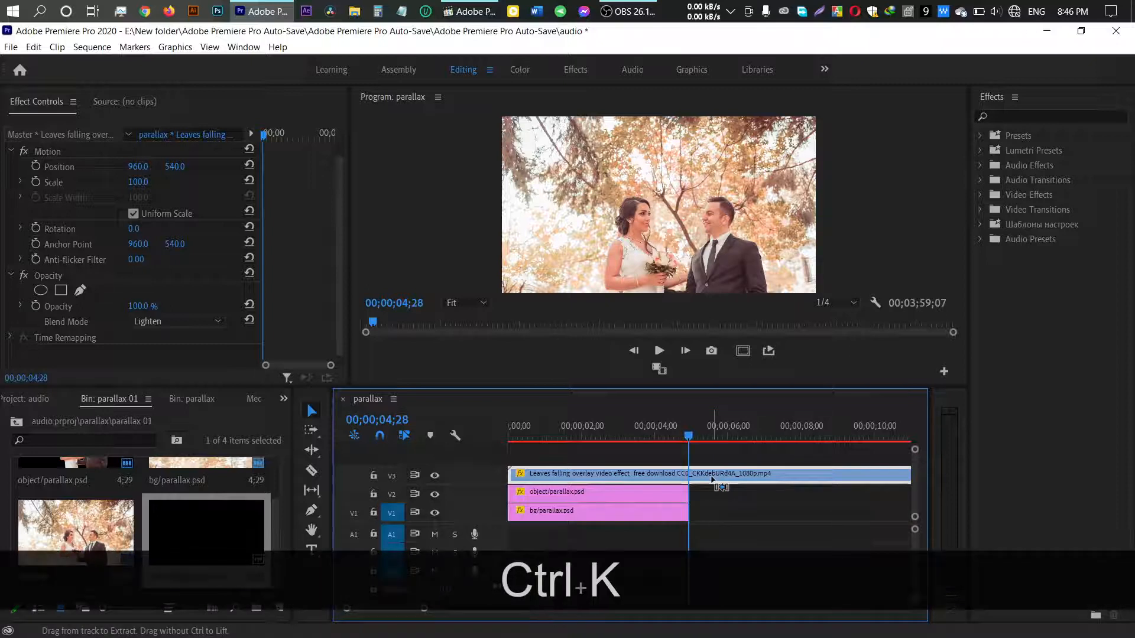
pyautogui.click(731, 480)
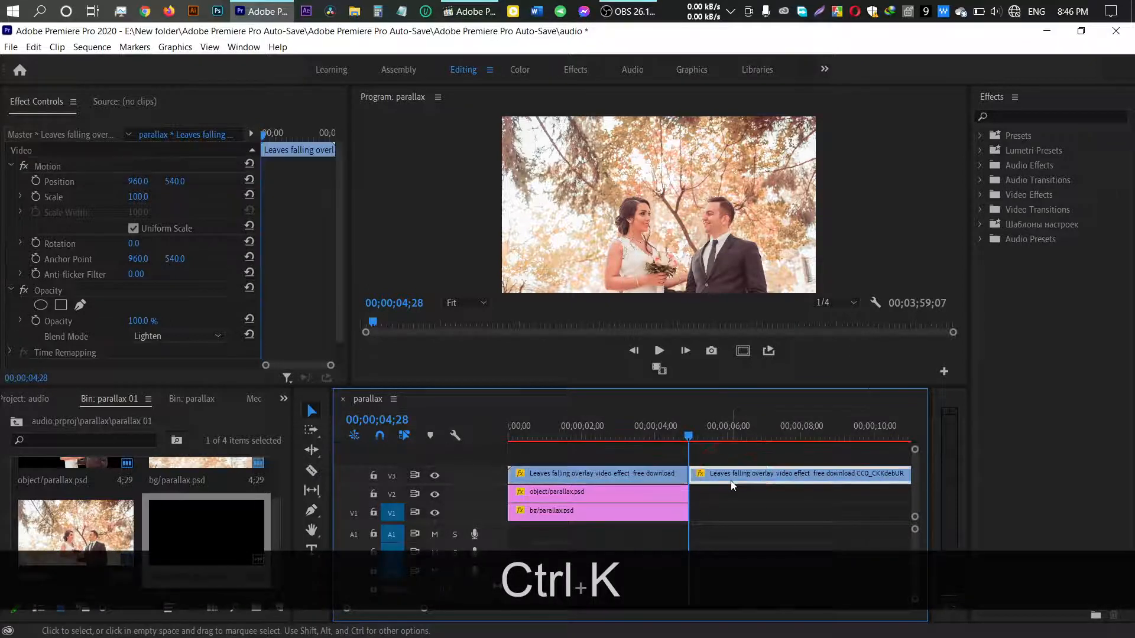
# Stack the remaining leaves footage above V3 from the sequence start, cut it to the photo clips' length and delete the excess.
pyautogui.moveTo(731, 483); pyautogui.dragTo(715, 466)
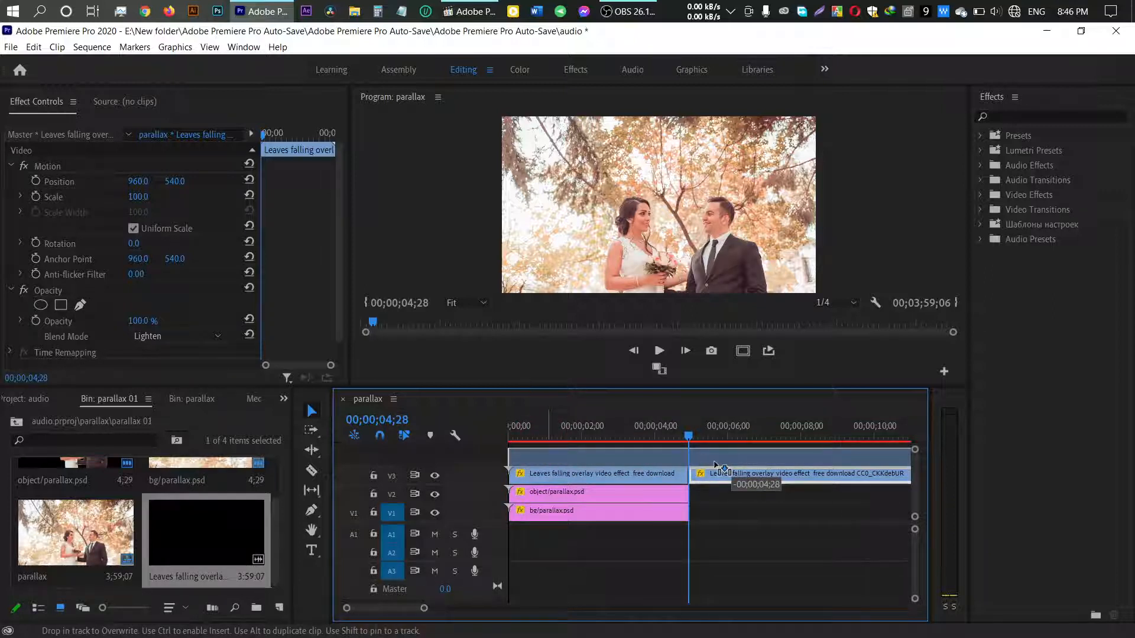
pyautogui.moveTo(715, 466); pyautogui.dragTo(716, 461)
pyautogui.hotkey('ctrl', 'k')
pyautogui.click(792, 455)
pyautogui.press('Delete')
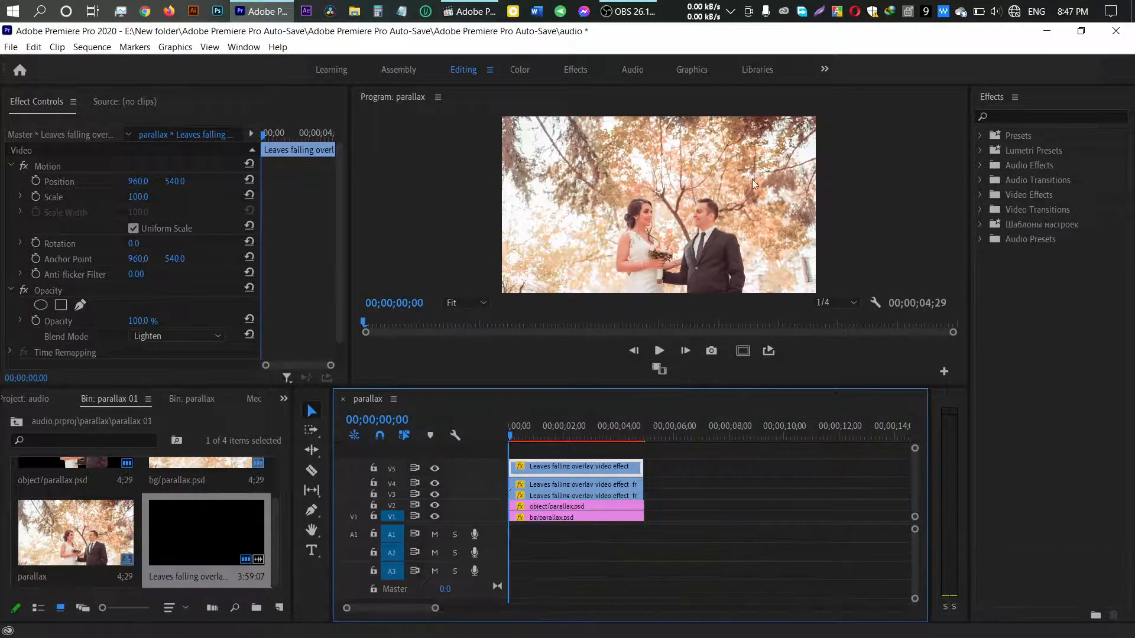
# Select the stacked leaves overlay clips in turn and play back the sequence to review the falling leaves.
pyautogui.doubleClick(753, 184)
pyautogui.click(548, 232)
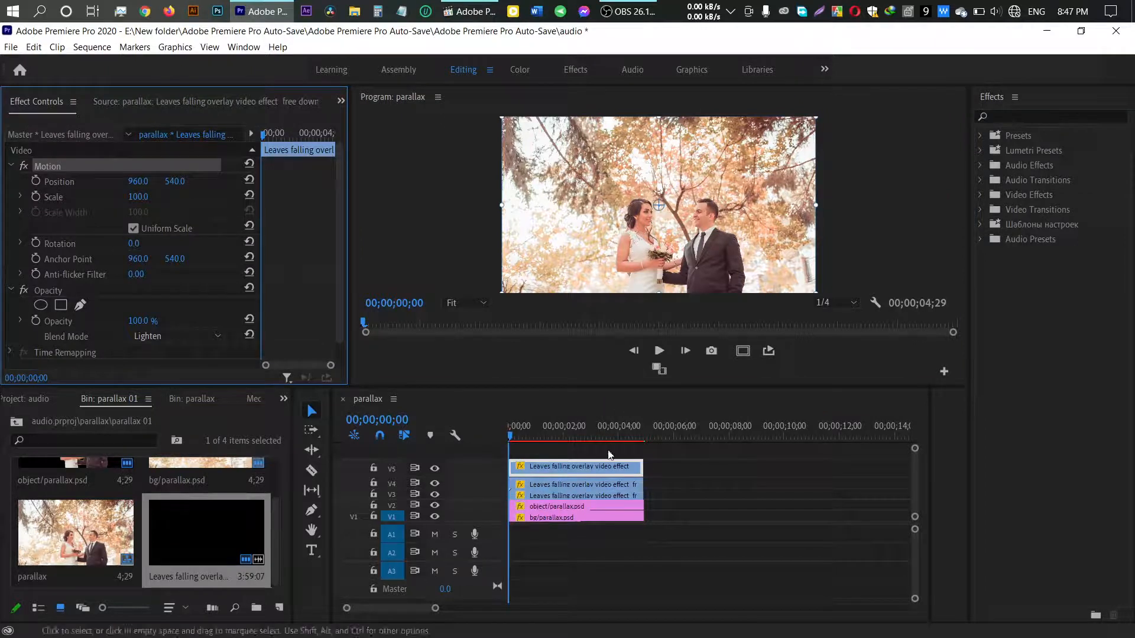
pyautogui.click(600, 484)
pyautogui.click(159, 190)
pyautogui.click(591, 496)
pyautogui.click(661, 350)
pyautogui.moveTo(593, 436); pyautogui.dragTo(509, 435)
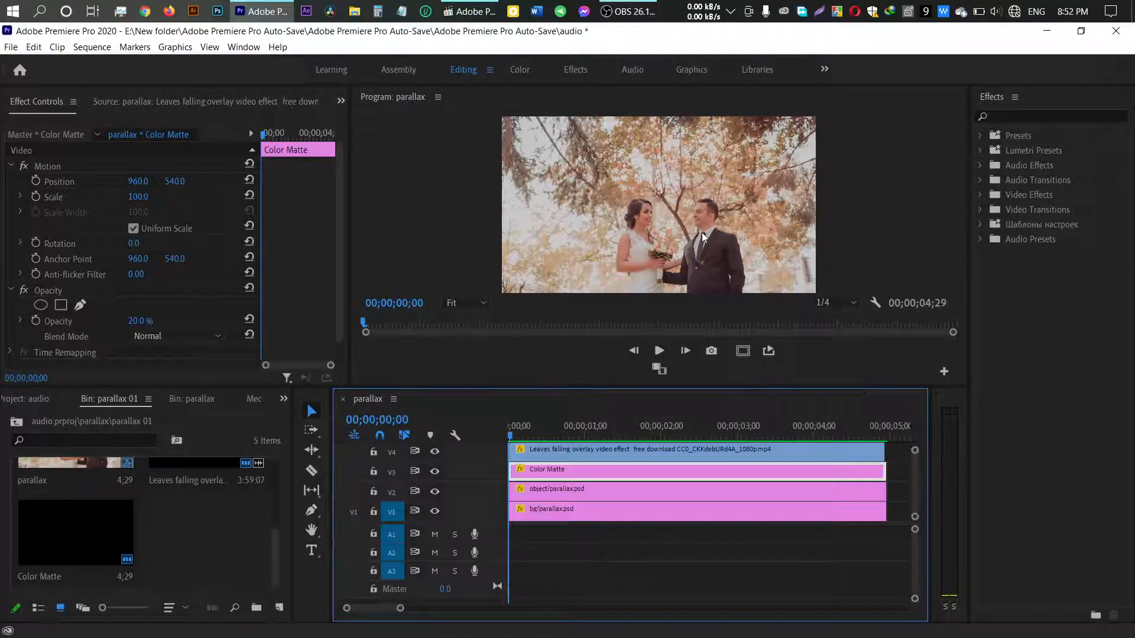
# Open the media export settings for the parallax sequence and choose the YouTube 1080p Full HD preset.
pyautogui.click(11, 46)
pyautogui.moveTo(67, 438)
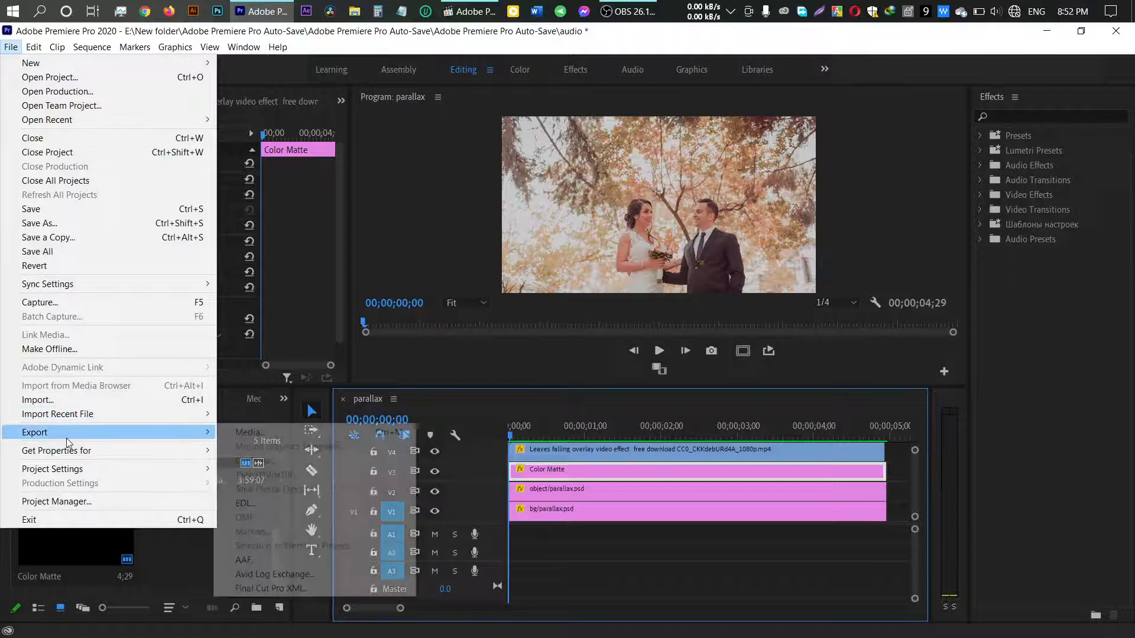
pyautogui.click(333, 435)
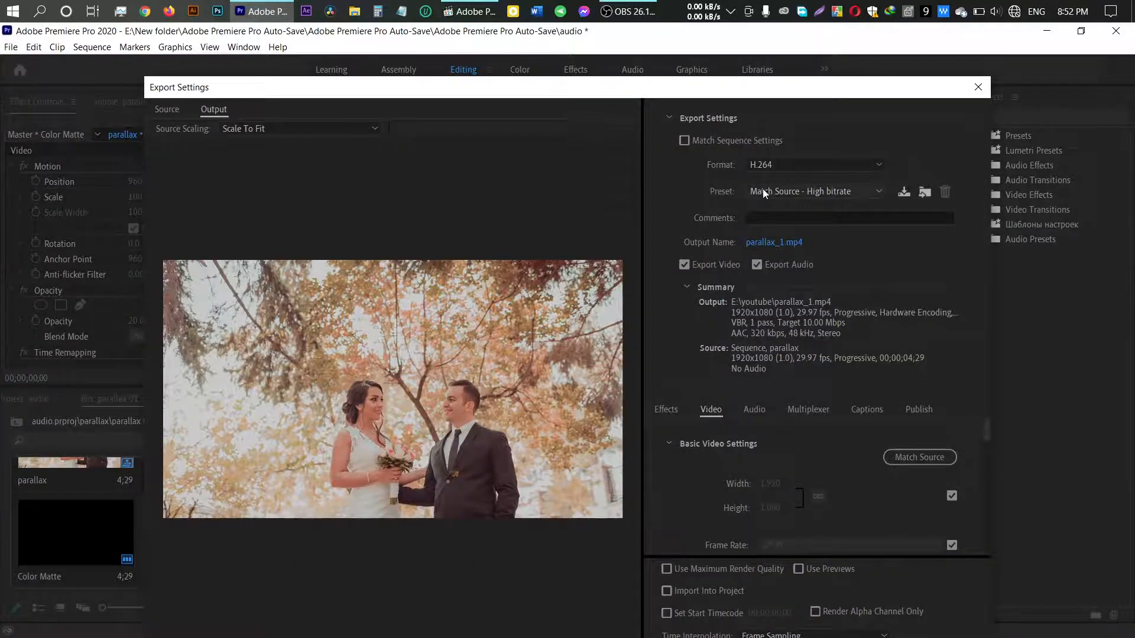
pyautogui.click(784, 190)
pyautogui.scroll(-4, 825, 559)
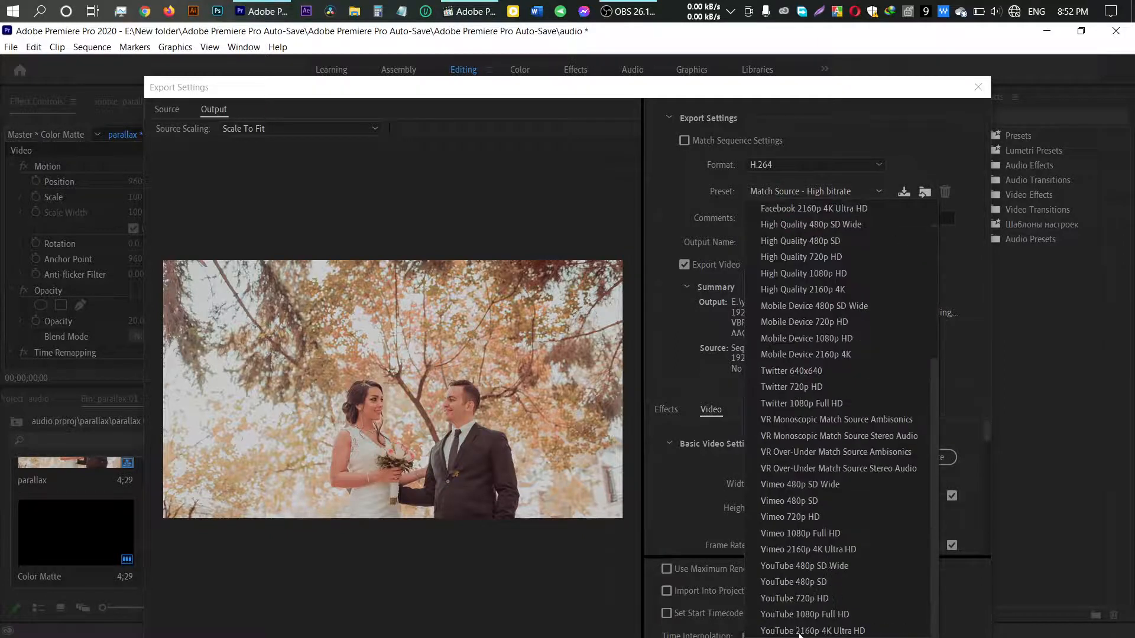
pyautogui.click(828, 618)
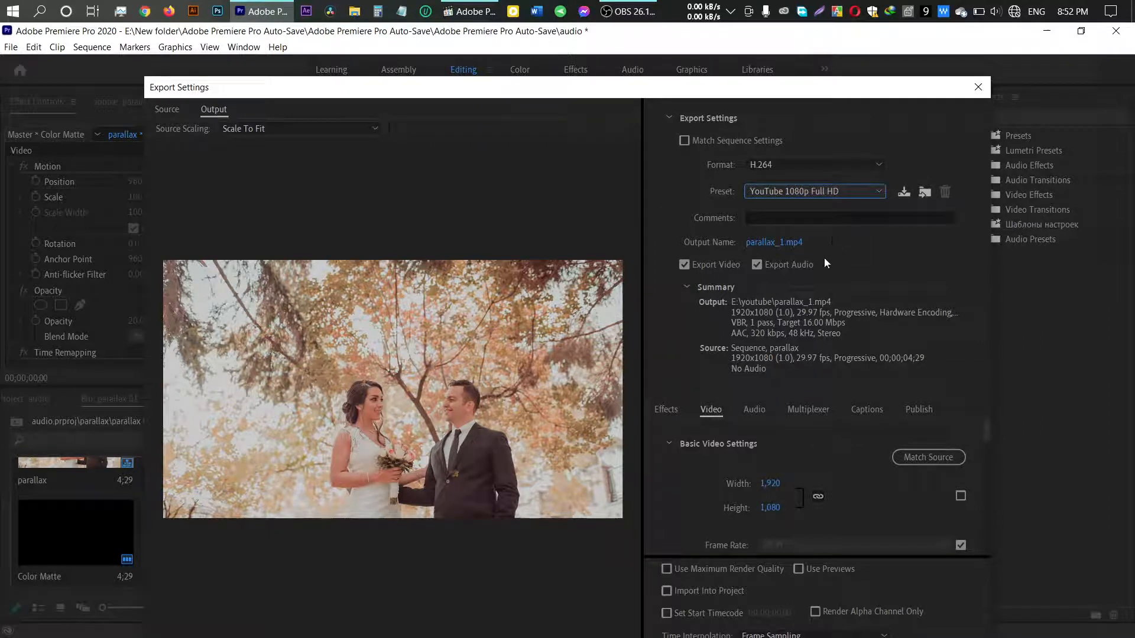
# Inspect the export's save location, close it without saving, and reposition the Export Settings dialog to reveal its lower controls.
pyautogui.click(776, 243)
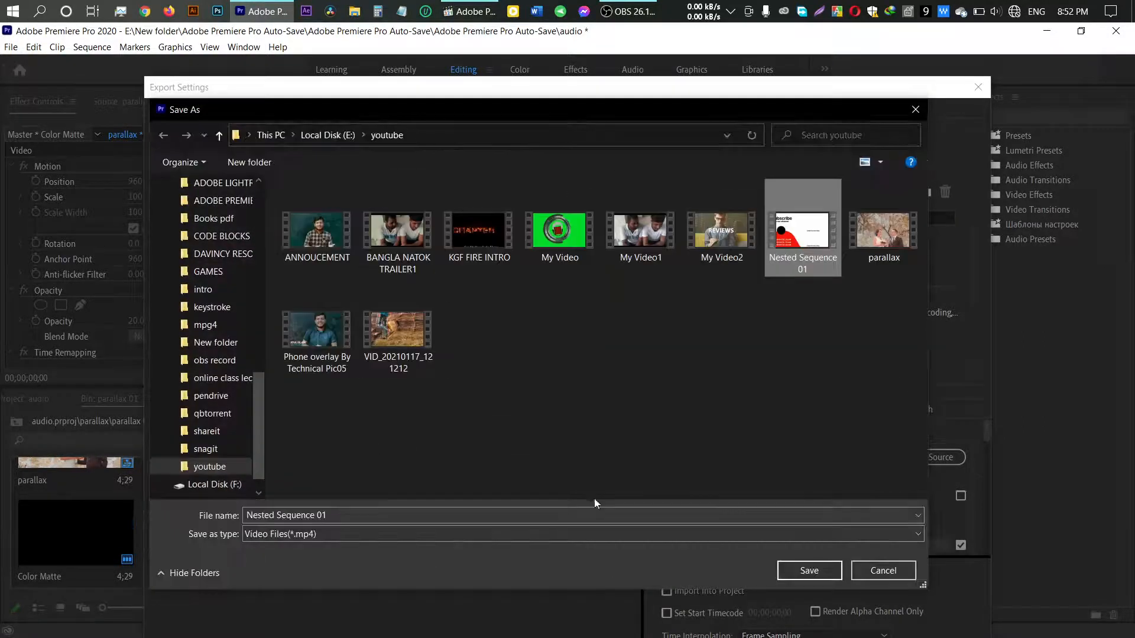
pyautogui.click(863, 570)
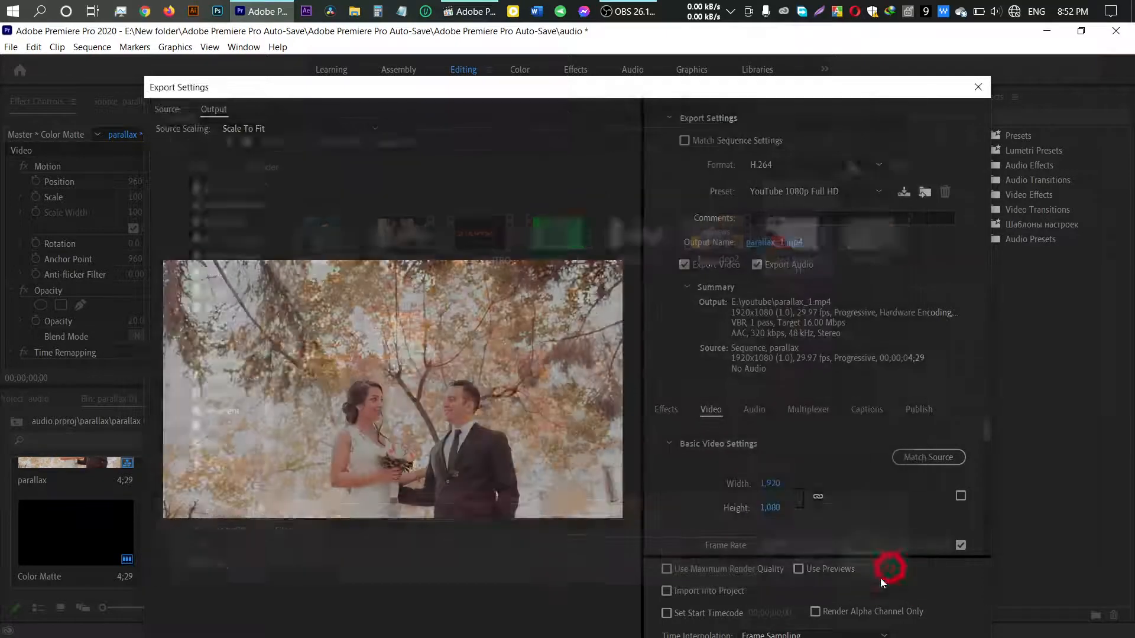
pyautogui.moveTo(718, 89); pyautogui.dragTo(693, 23)
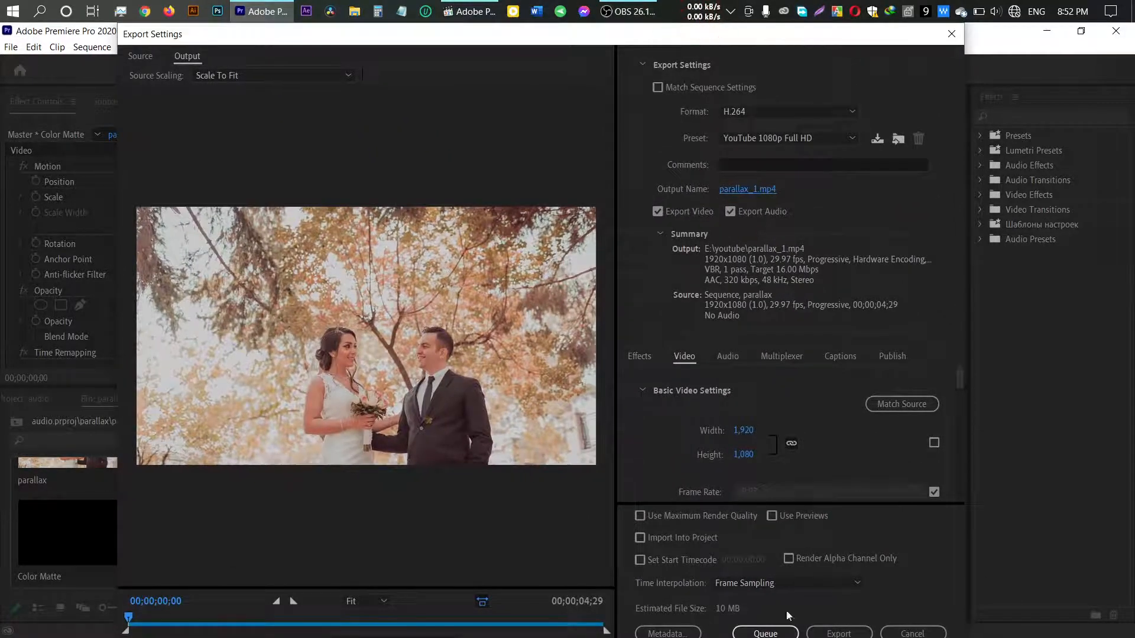